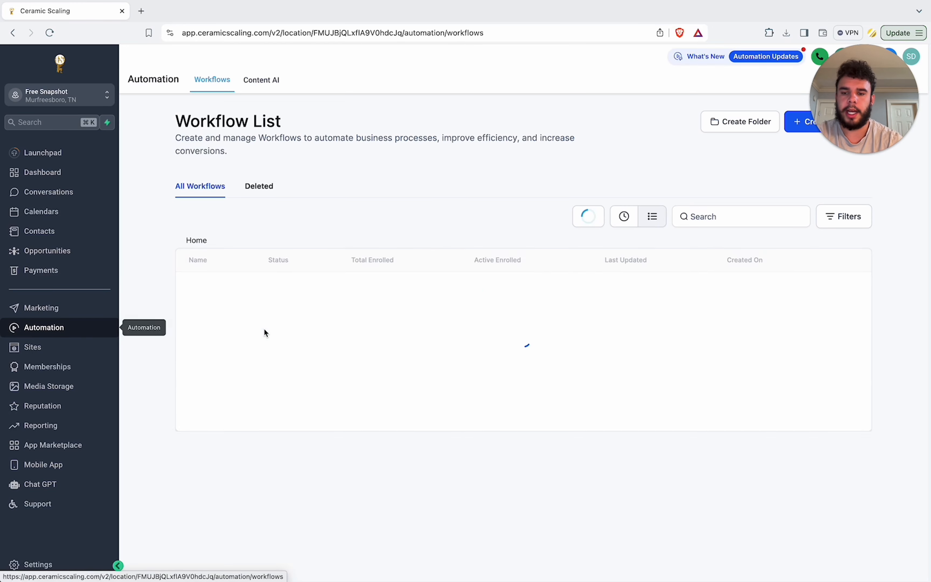
Step: Start creating a new workflow from scratch
left_click_drag(882, 134, 877, 490)
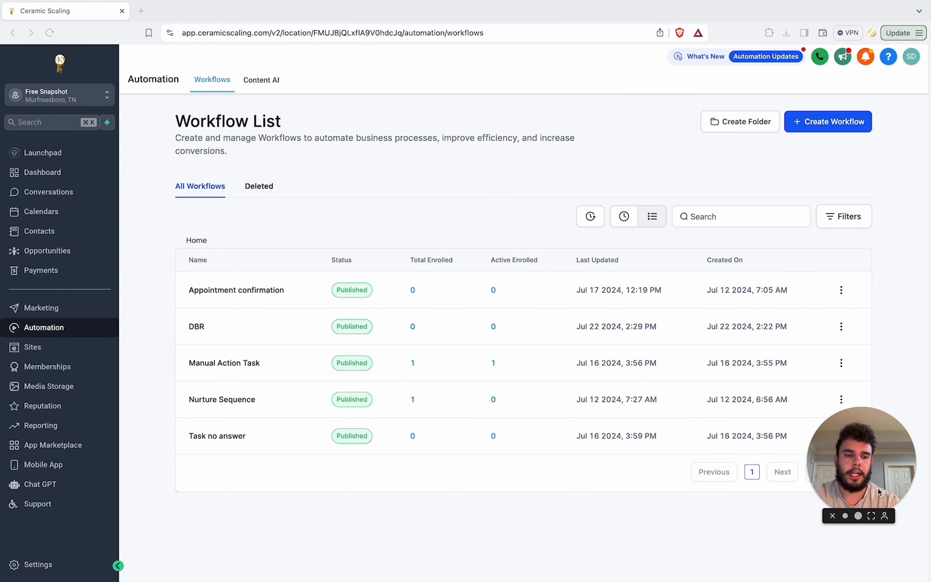
left_click(821, 126)
left_click(829, 166)
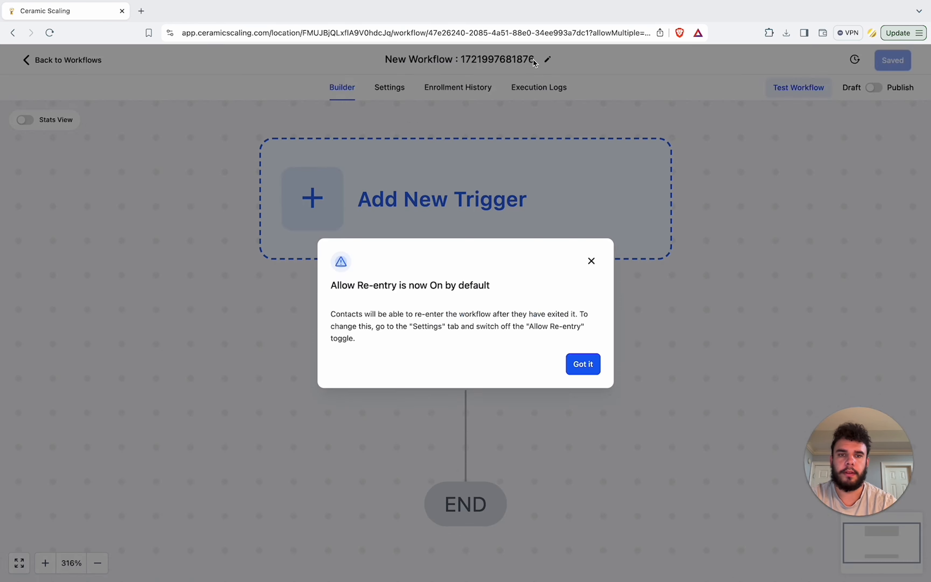
Step: Rename the new workflow to Appointment Confirmed
left_click(533, 60)
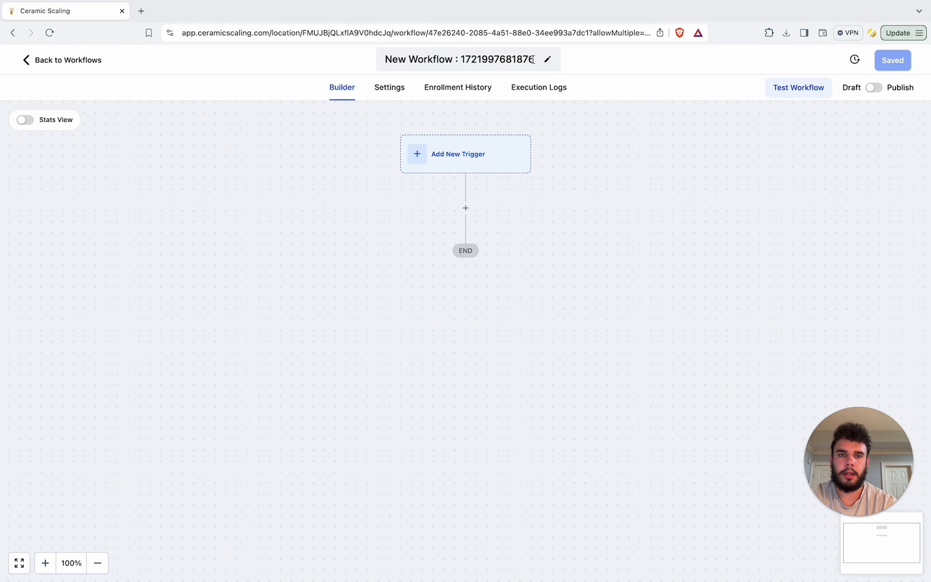
left_click_drag(533, 59, 407, 59)
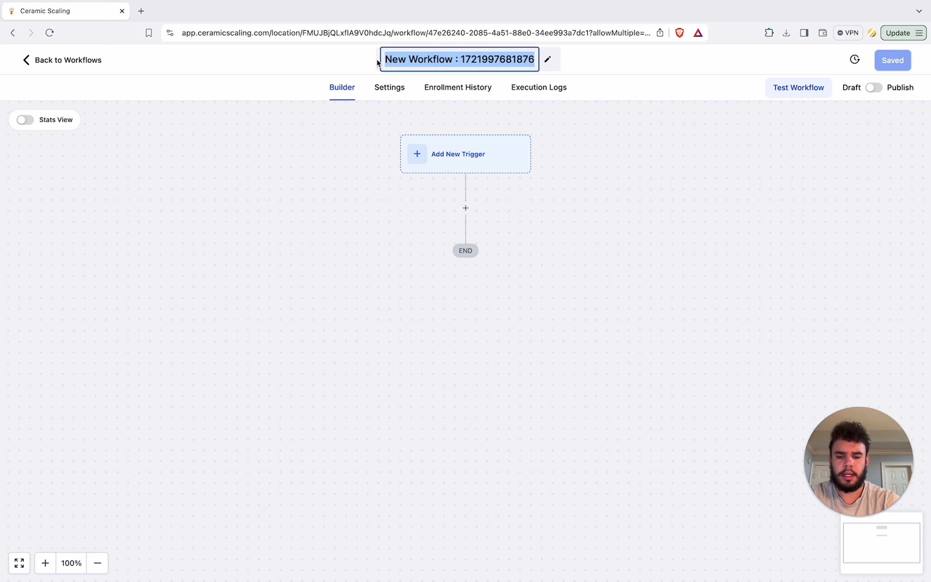
type("Appoint")
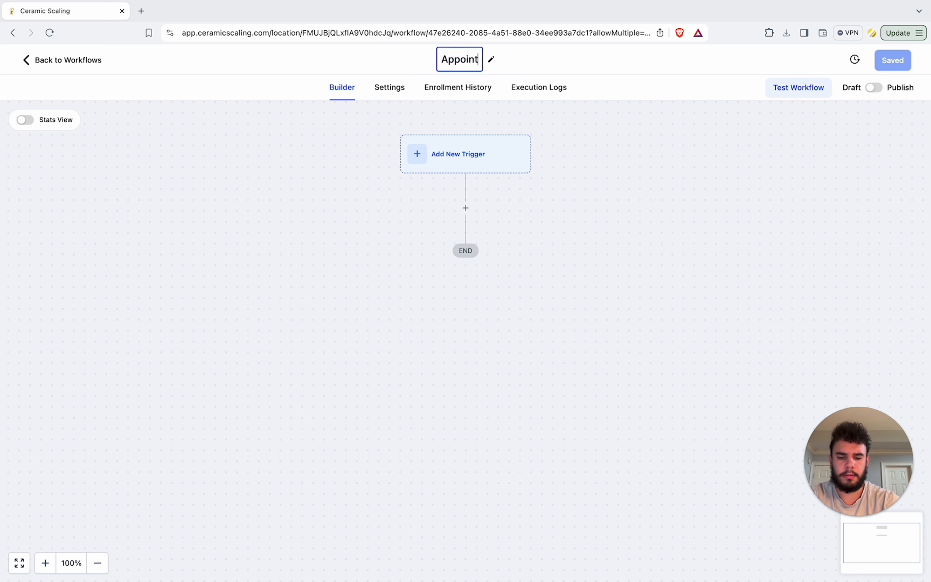
type("ment Confir")
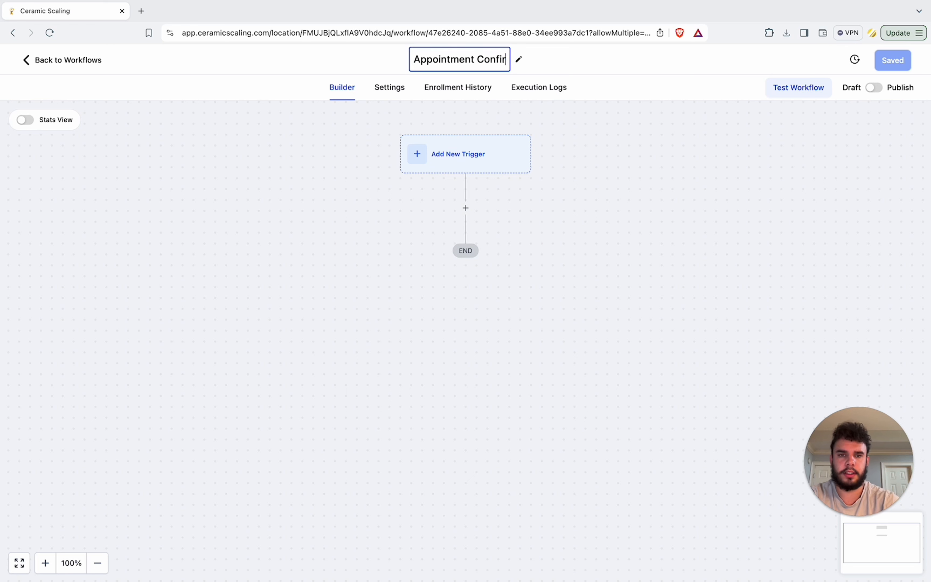
type("med")
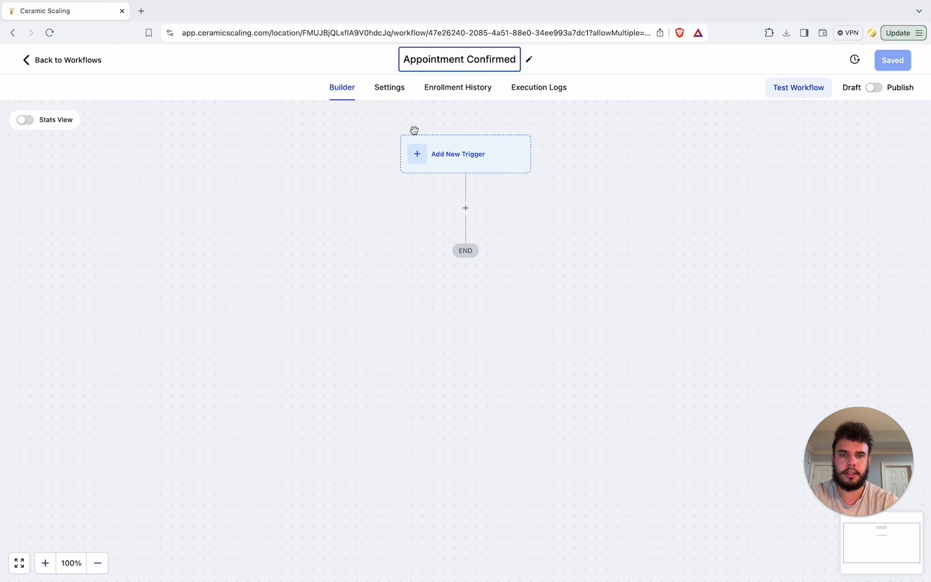
Step: Add a workflow trigger by searching for and choosing Appointment Status
left_click(455, 149)
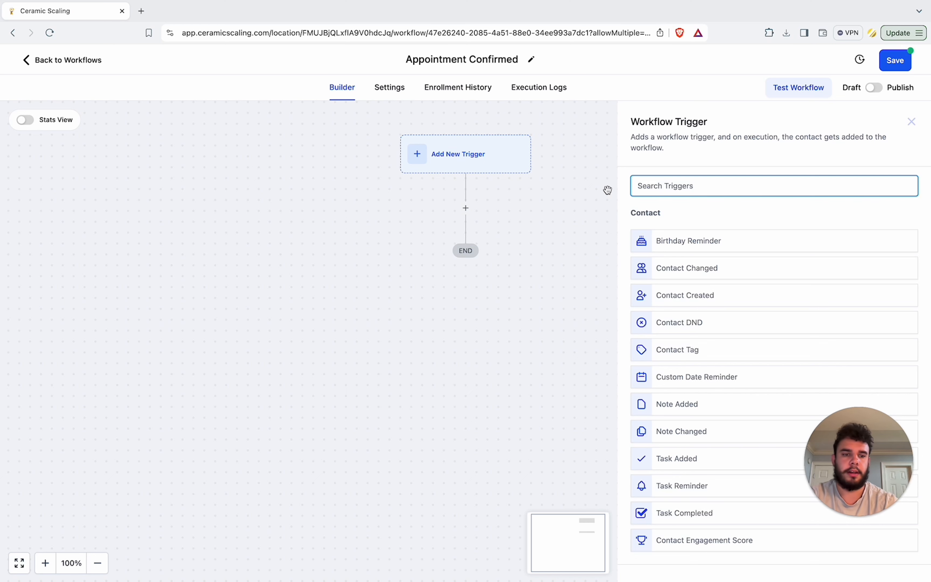
type("app")
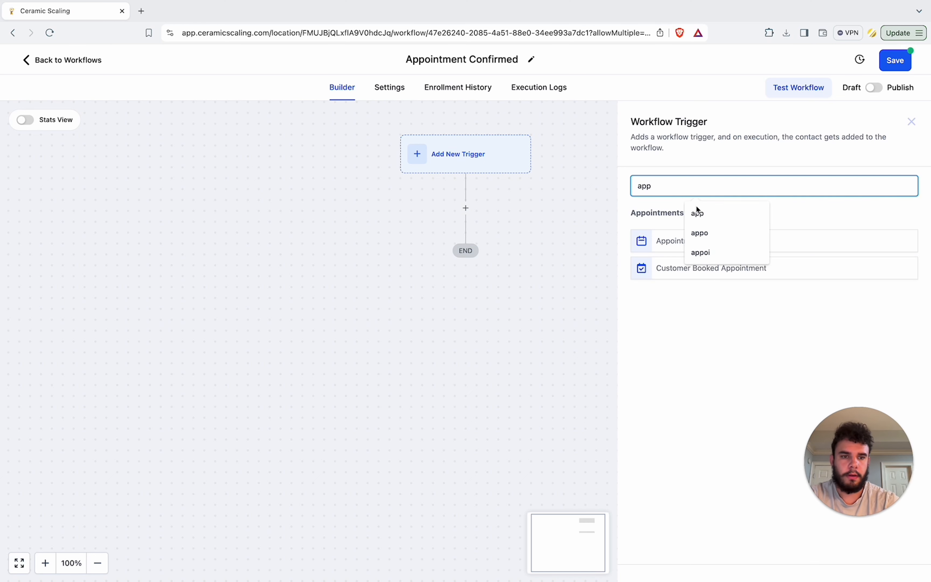
left_click(673, 239)
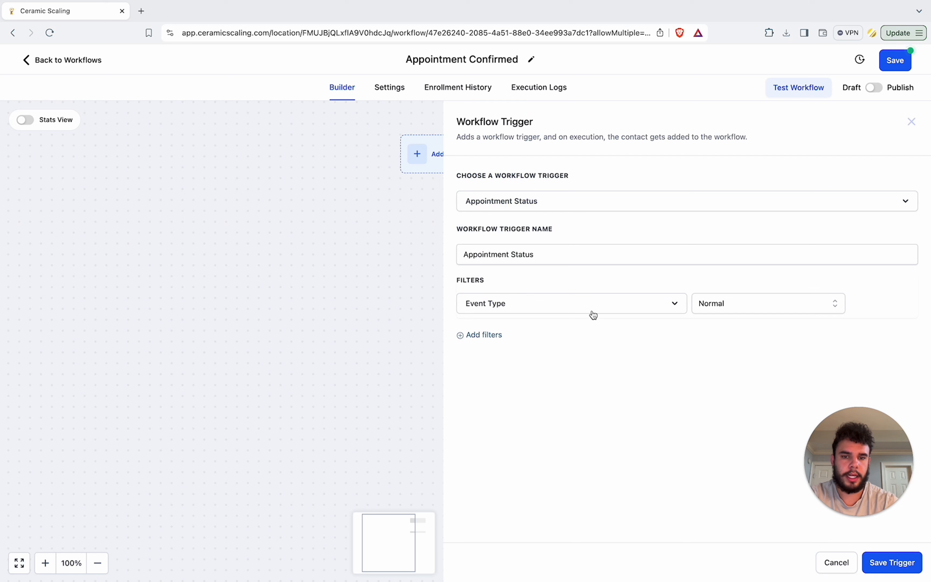
Step: Add an 'Appointment status is' filter to the trigger, pick a status, and save the trigger
left_click(491, 336)
left_click(492, 339)
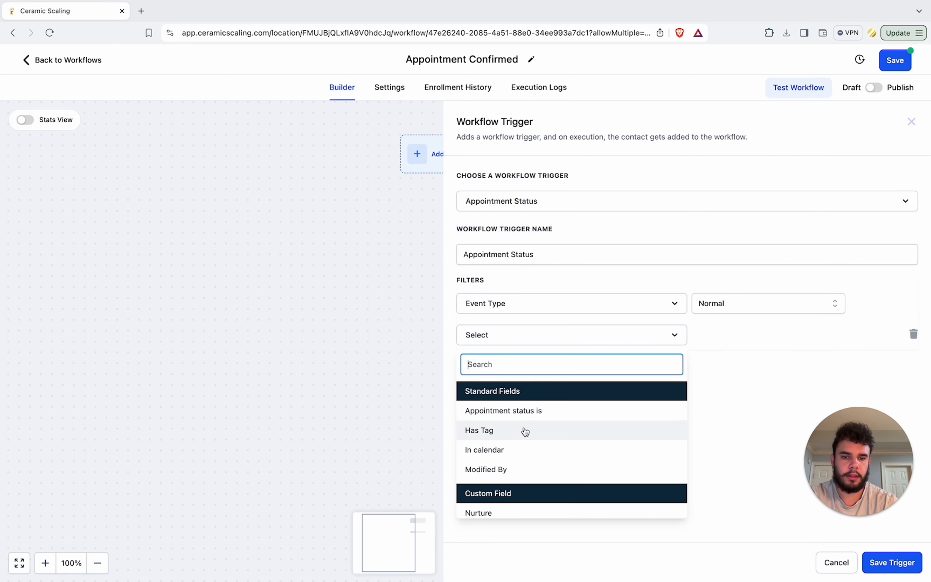
left_click(523, 411)
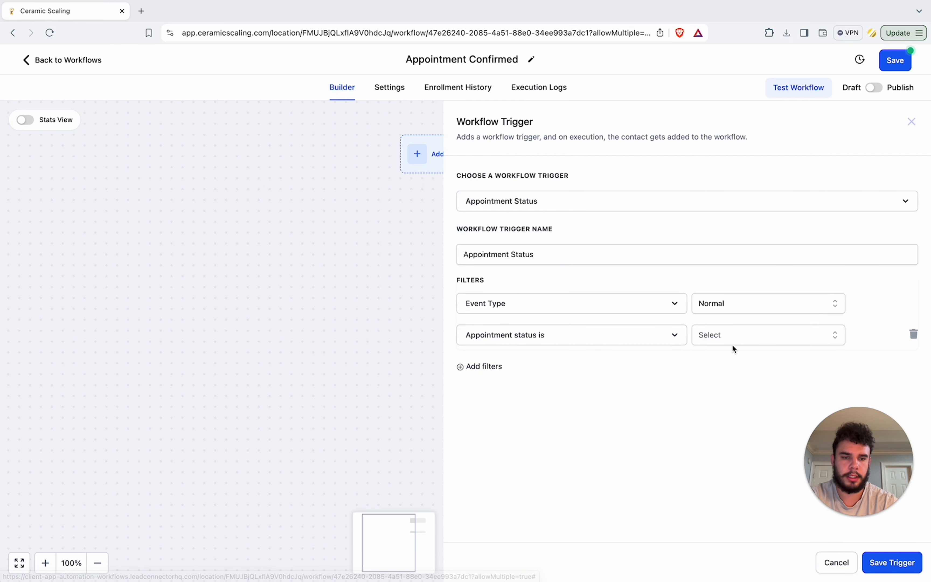
left_click(731, 340)
left_click(715, 405)
left_click(882, 562)
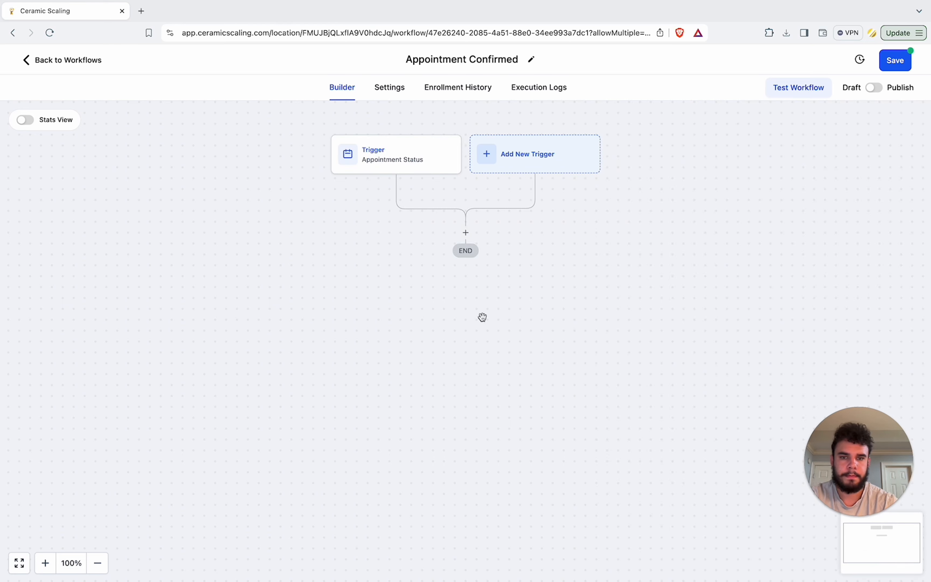
Step: Add an Email action after the trigger and fill the From Name with the sender's name
left_click(466, 233)
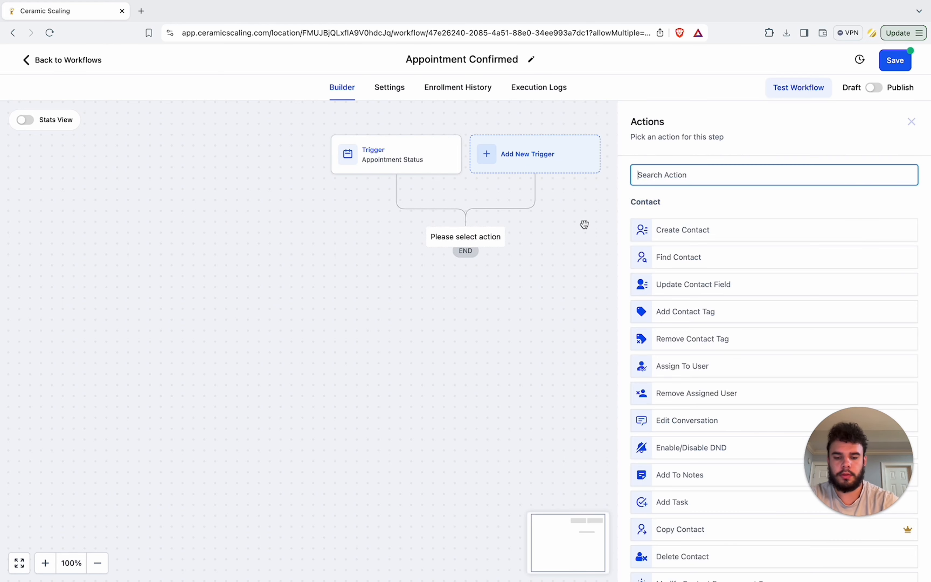
type("email")
left_click(692, 227)
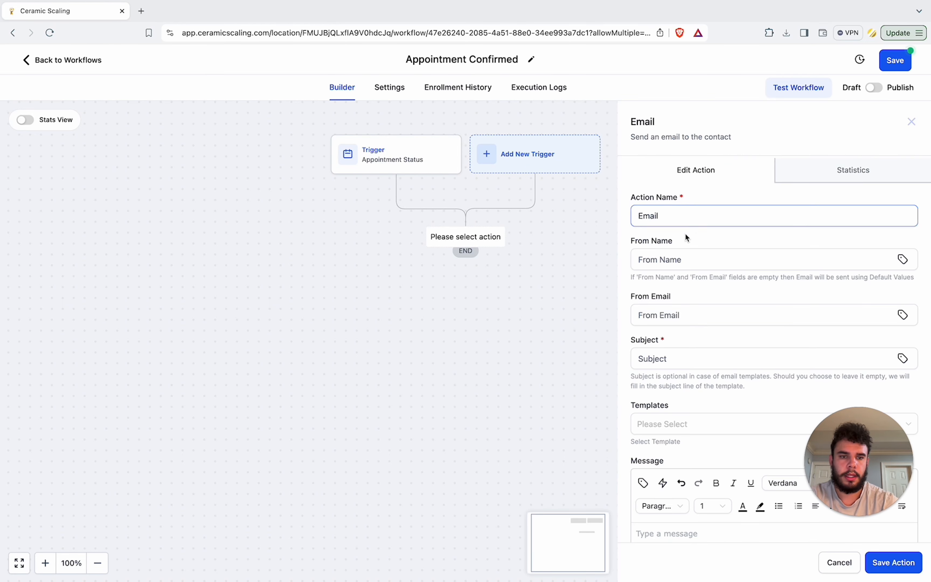
left_click(685, 259)
left_click(705, 287)
Step: Set the From Email field to the User Email custom value {{user.email}}
left_click(683, 312)
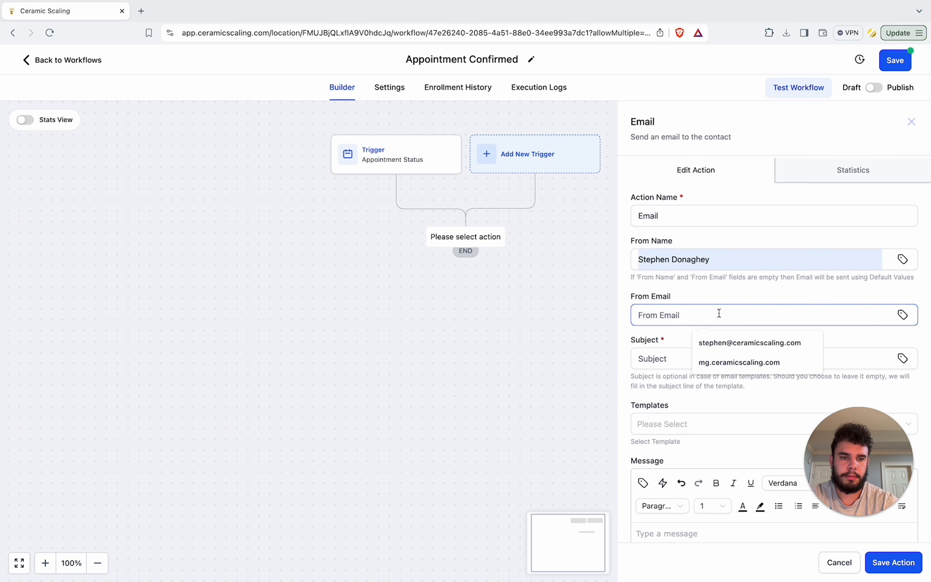
left_click(759, 292)
left_click(902, 315)
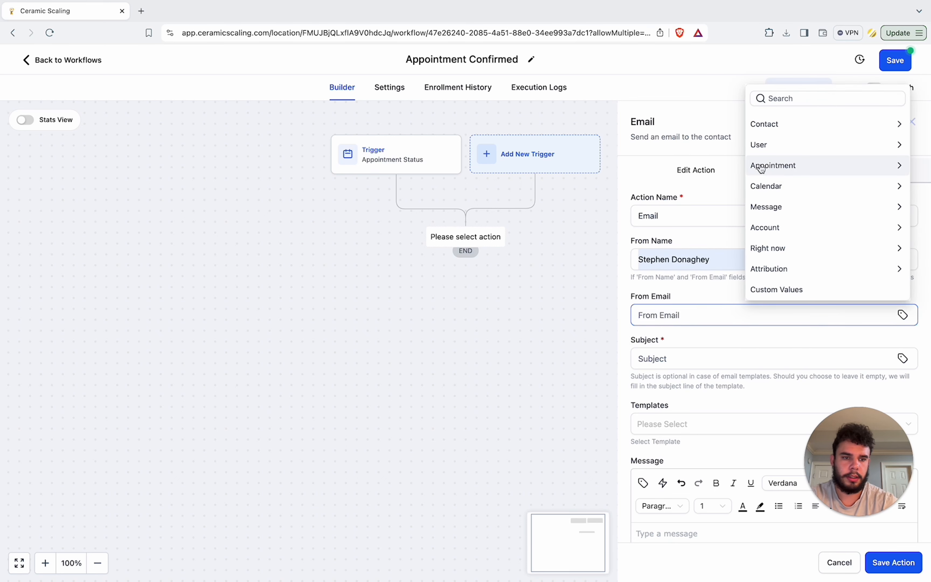
left_click(775, 145)
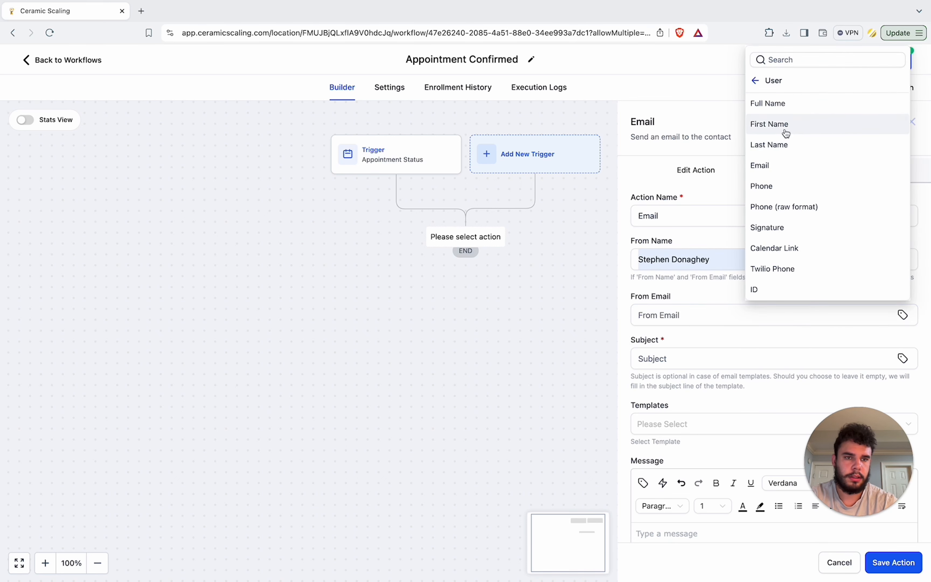
left_click(784, 170)
Step: Enter the email subject 'It was so great meeting you!'
scroll(730, 269, "down", 5)
left_click(805, 177)
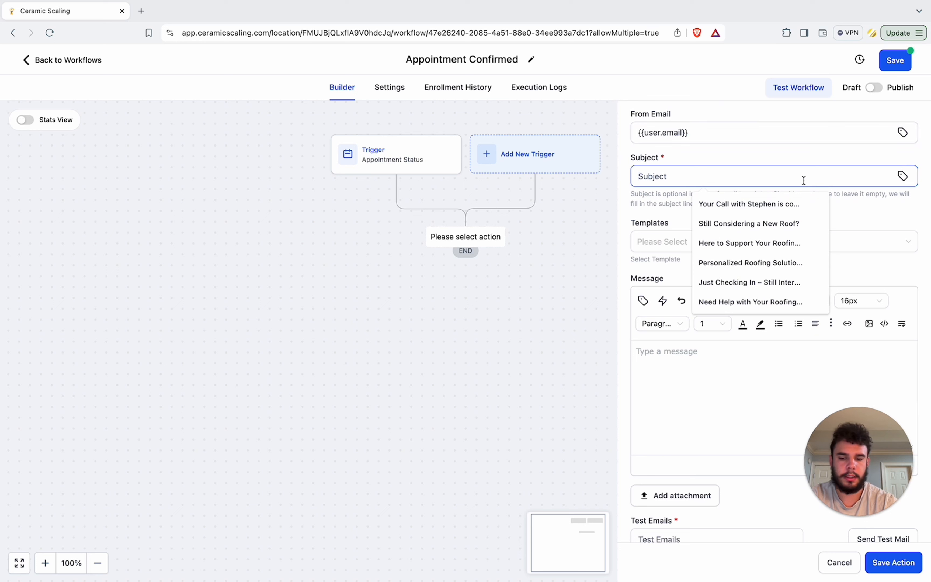
type("Thanks for showing to the")
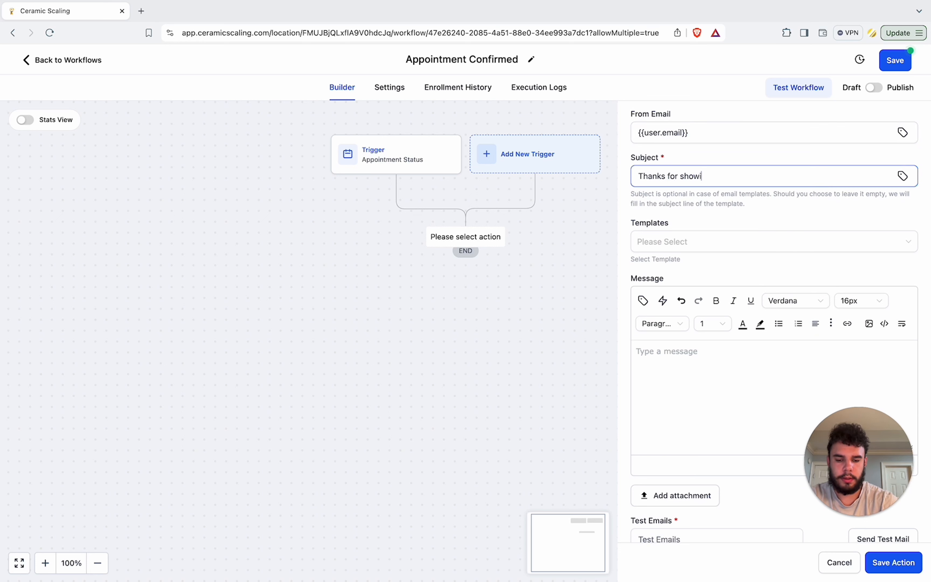
key("BackSpace")
key("BackSpace")
key("BackSpace")
key("BackSpace")
key("BackSpace")
key("BackSpace")
key("BackSpace")
key("BackSpace")
key("BackSpace")
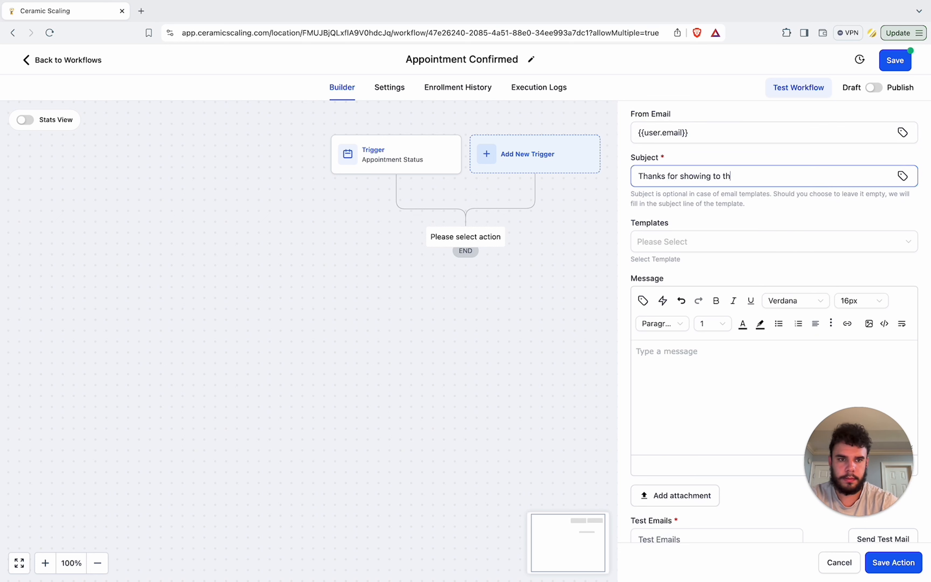
key("BackSpace")
key("BackSpace")
key("BackSpace")
key("BackSpace")
key("BackSpace")
key("BackSpace")
key("BackSpace")
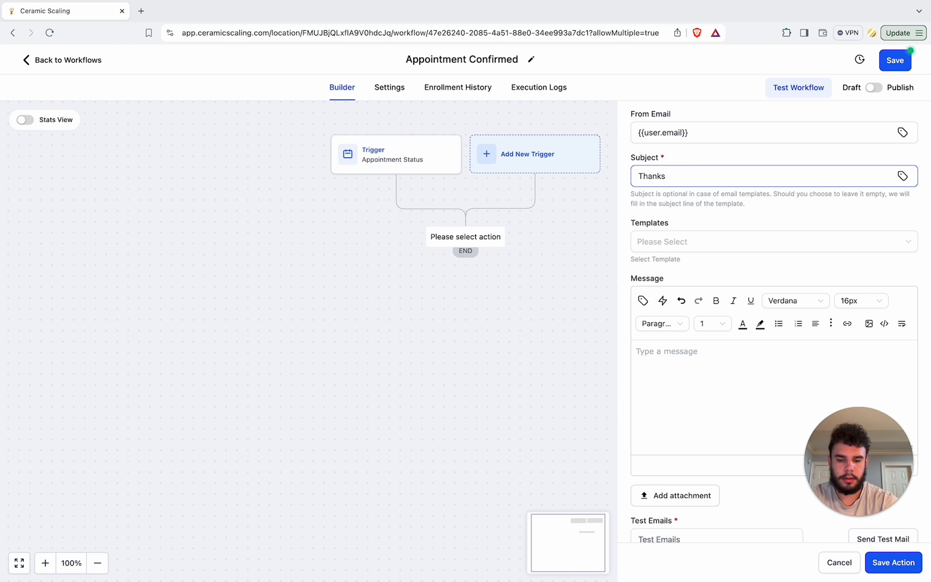
type("It w")
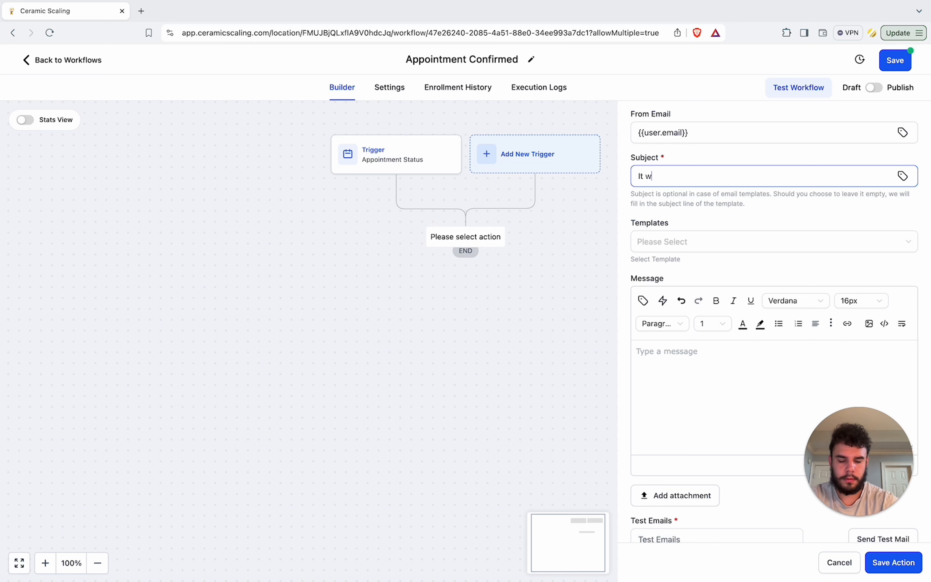
type("as so great meeting you!")
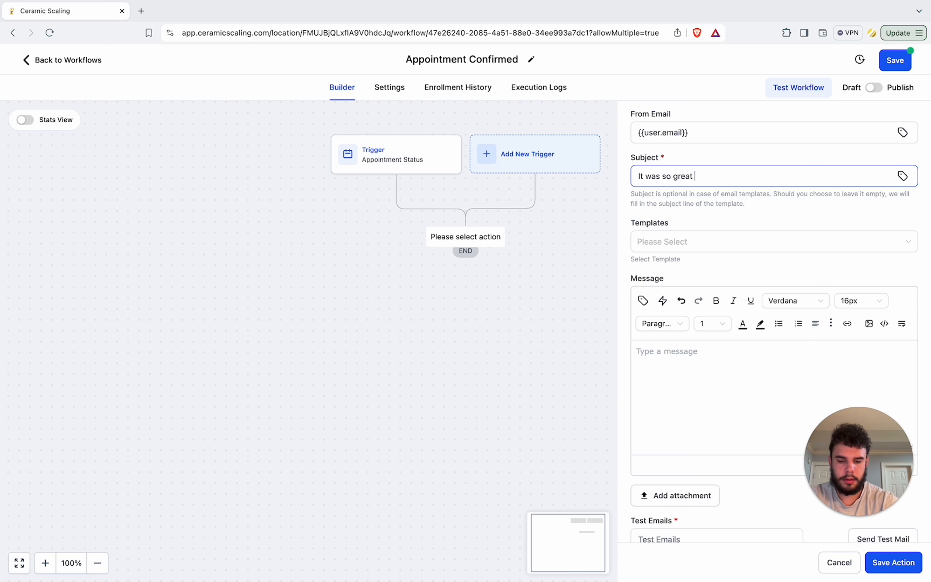
Step: Insert the Contact First Name merge field at the start of the message body
left_click(717, 356)
left_click(643, 299)
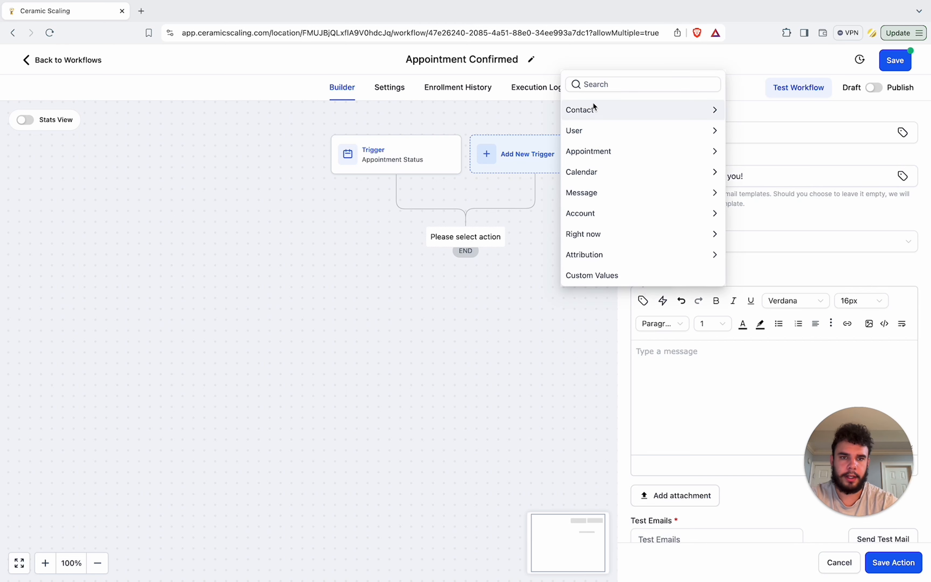
left_click(593, 103)
left_click(611, 69)
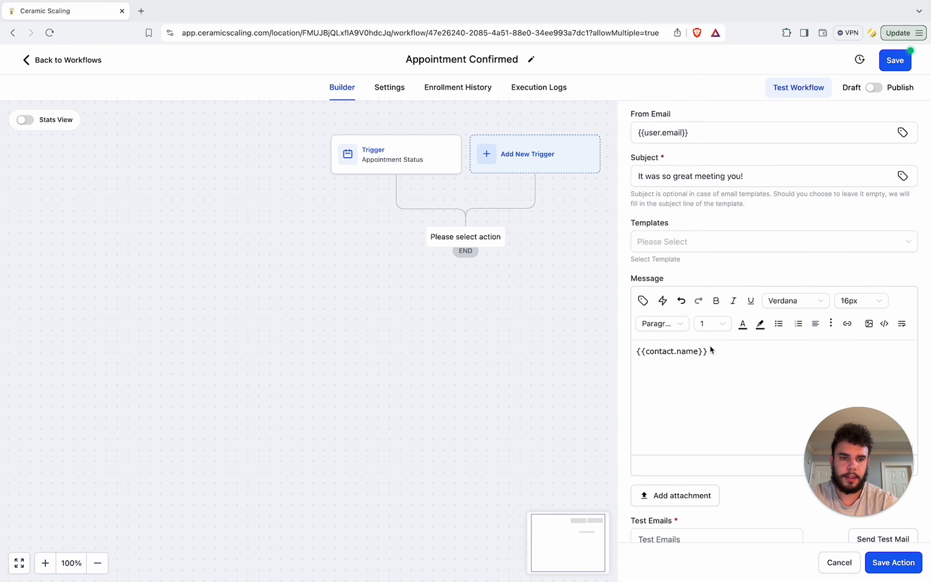
left_click_drag(709, 351, 631, 351)
key("BackSpace")
left_click(641, 304)
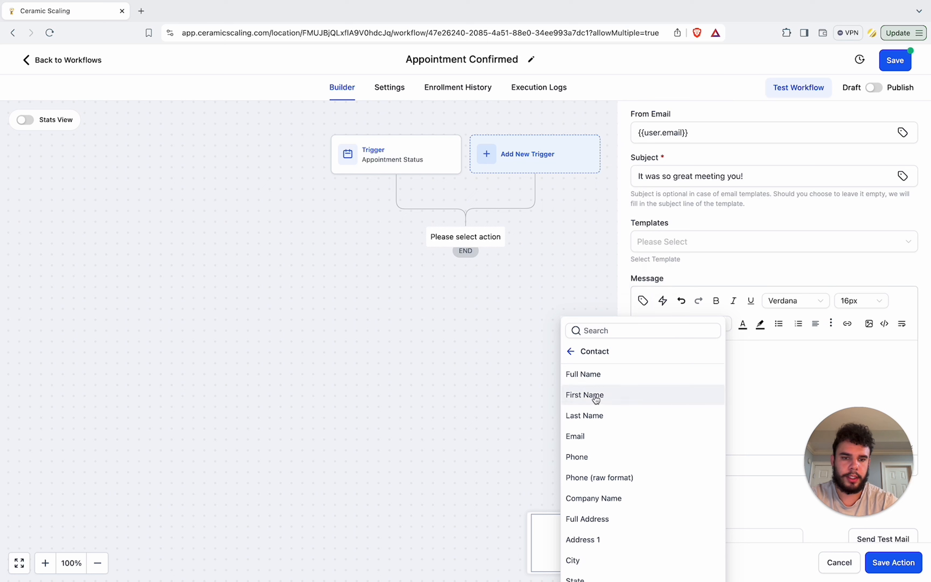
left_click(611, 389)
Step: Write the greeting 'Hey {{contact.first_name}},' and the line 'Thank you for joining me on the call!' in the message
key("super+Left")
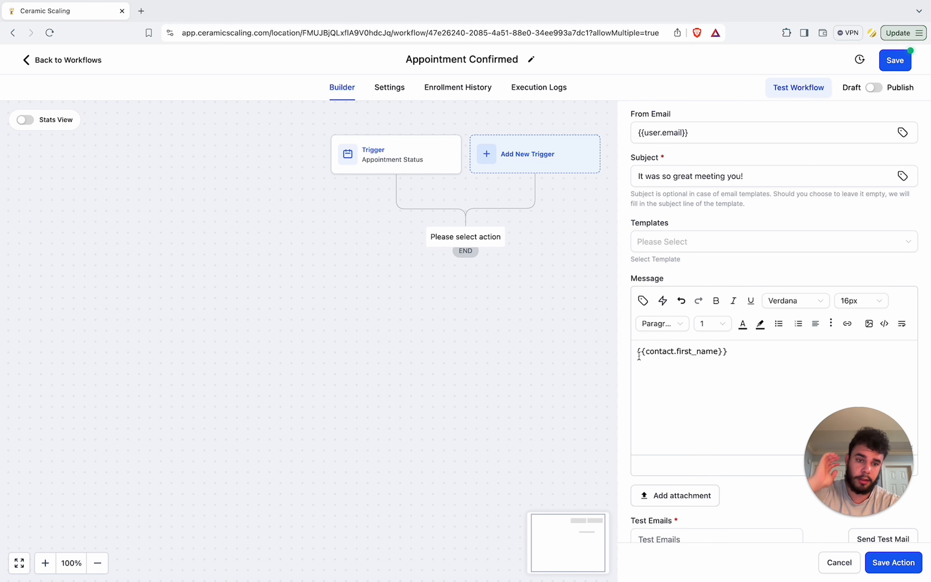
type("Hey ")
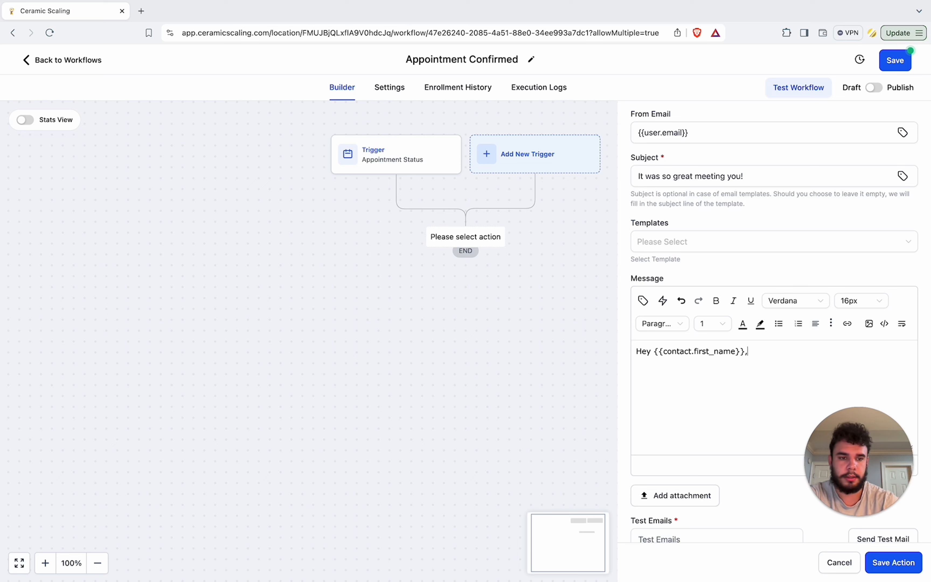
type(",")
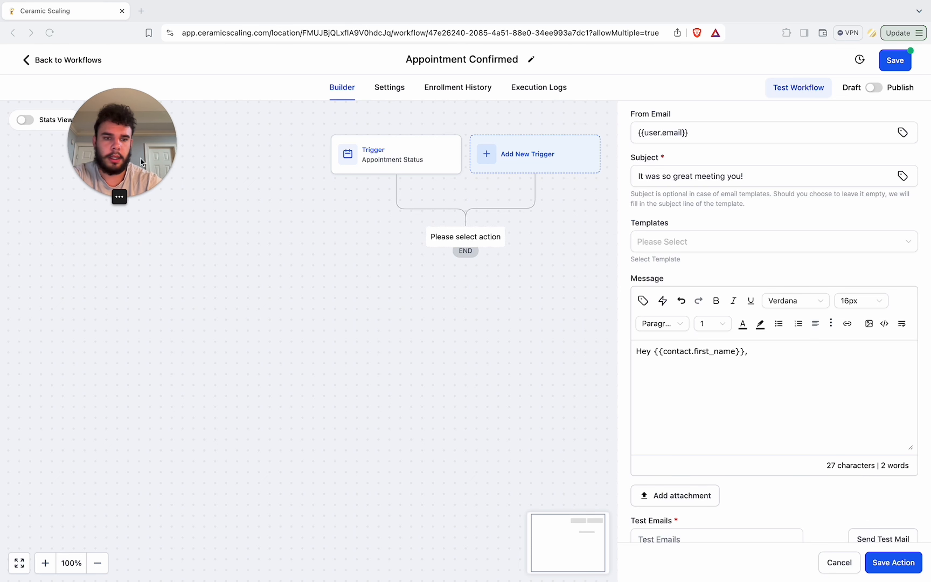
key("Return")
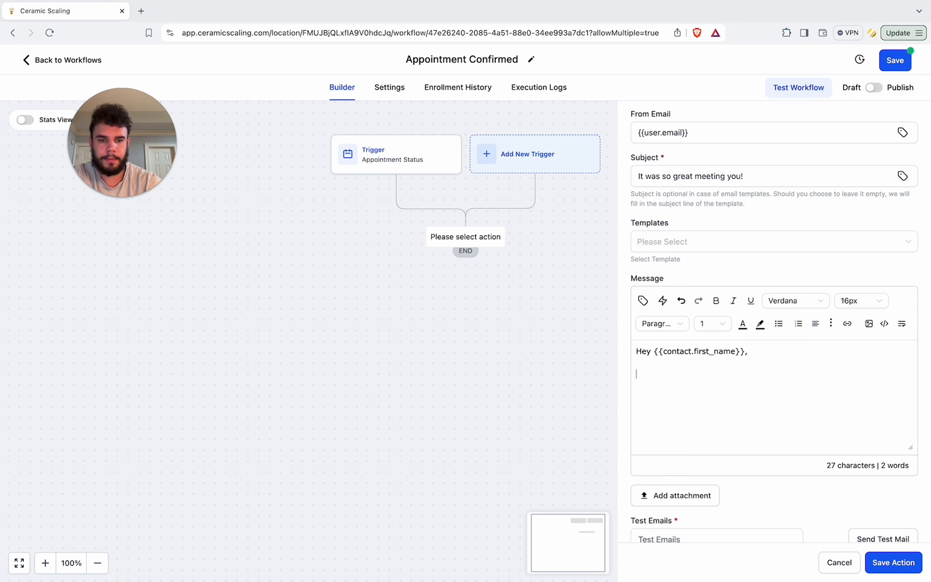
type("Thank you for ")
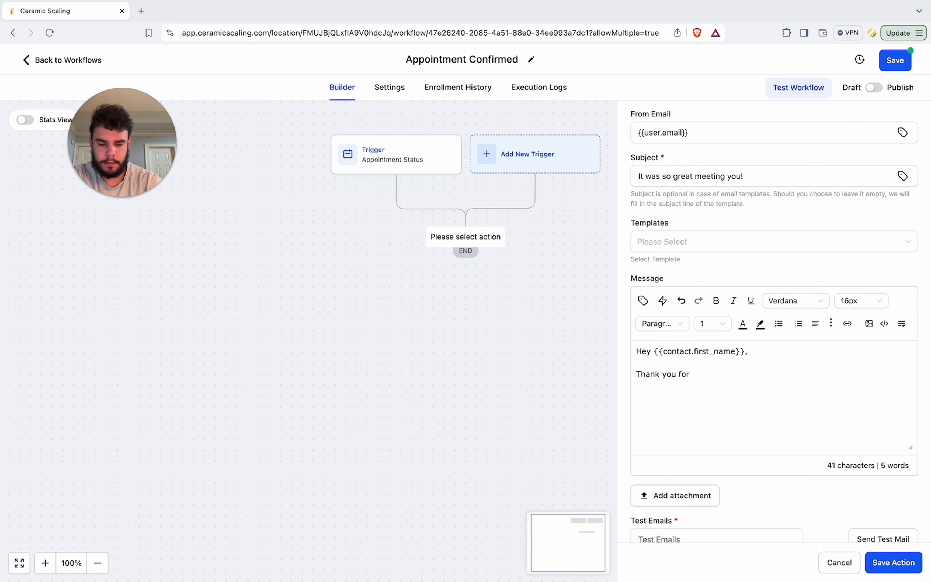
type("joining m")
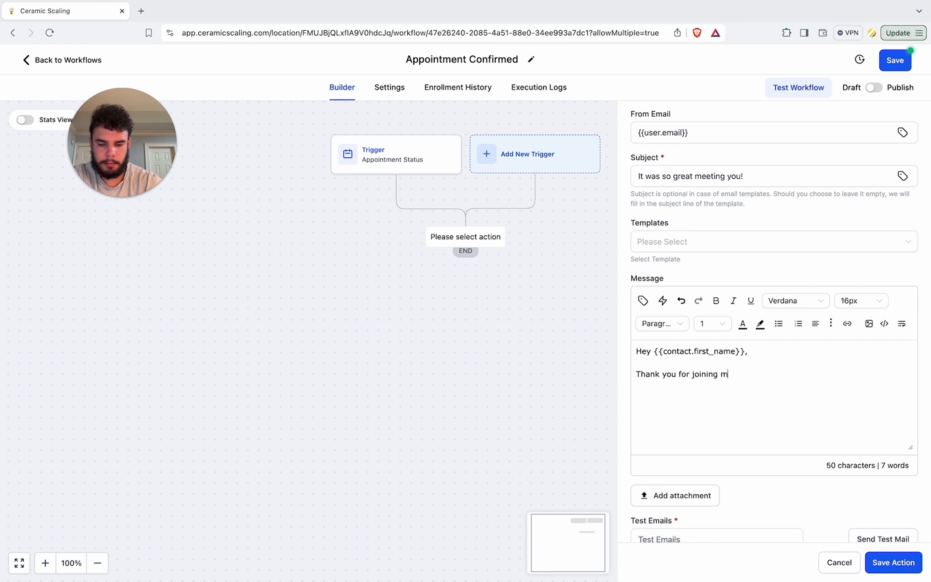
type("e on the call!")
Step: Add a new paragraph to the message reading 'If you have any questions please give me a call at this number:'
key("Return")
key("Return")
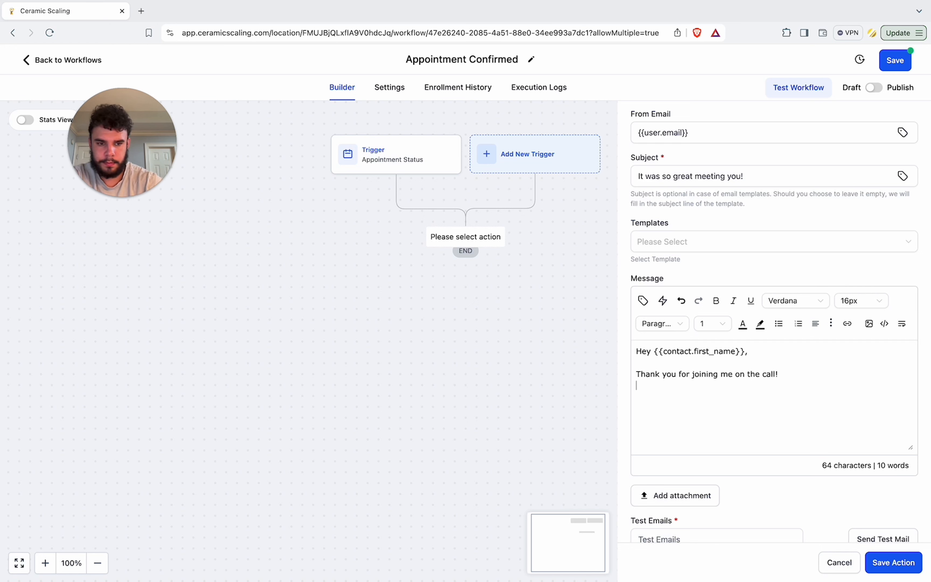
type("If you have any ")
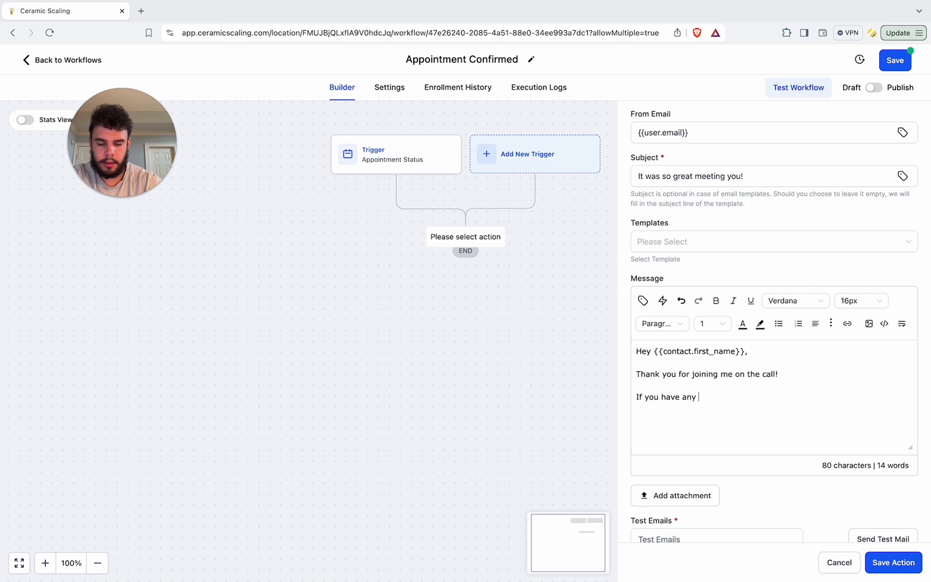
type("questions ple")
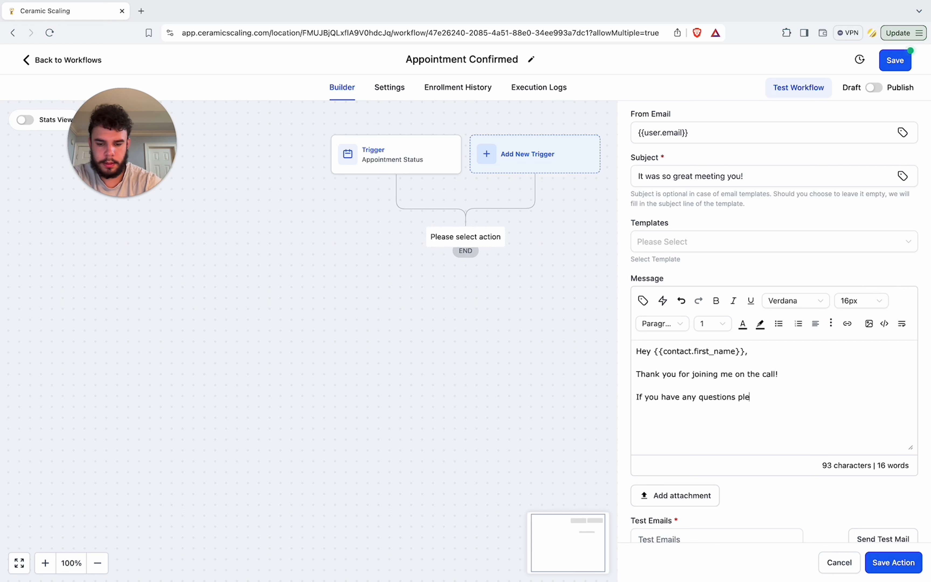
type("ase give me a call at this number:")
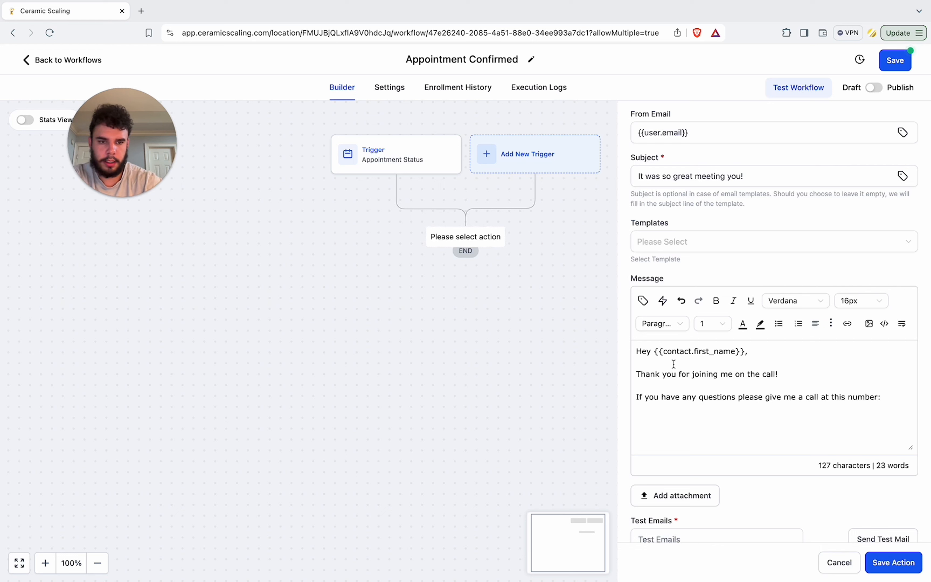
Step: Insert the User Phone merge field after 'number:' in the message
left_click(642, 300)
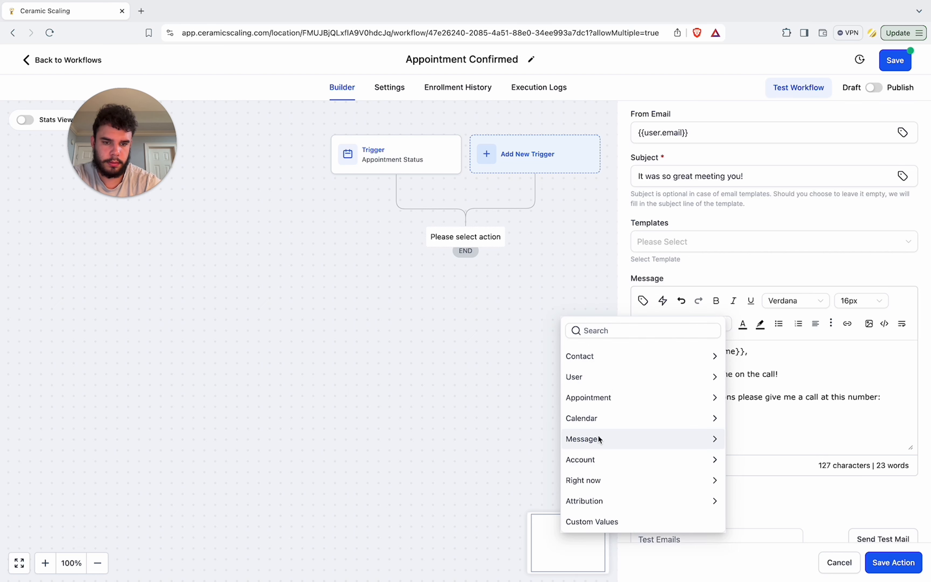
left_click(585, 379)
left_click(594, 456)
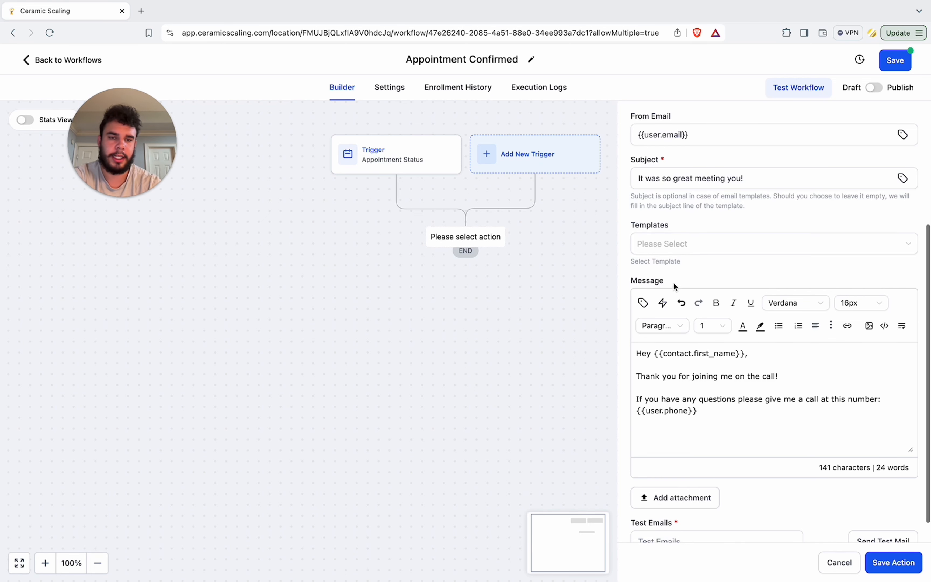
Step: Save the email action
scroll(673, 282, "up", 6)
scroll(668, 269, "down", 2)
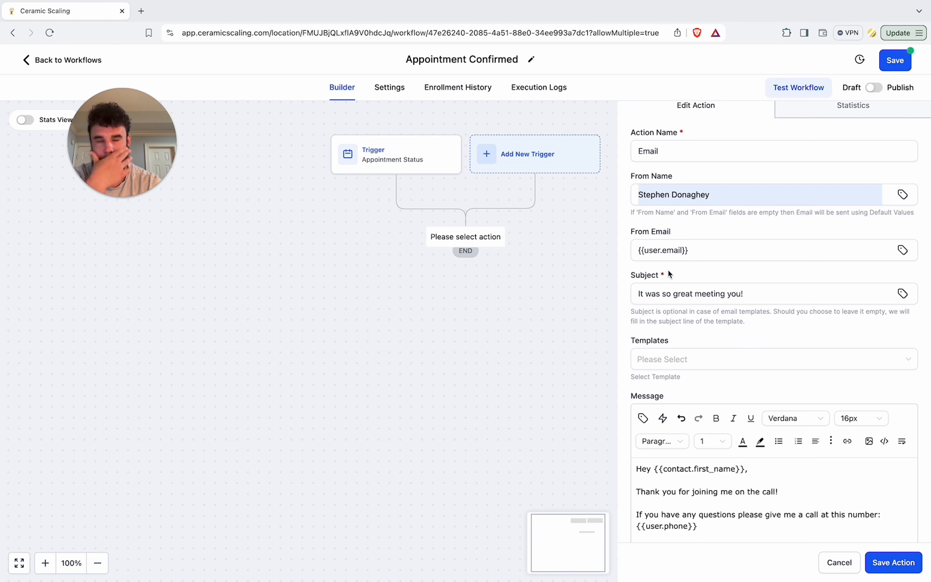
scroll(684, 306, "down", 3)
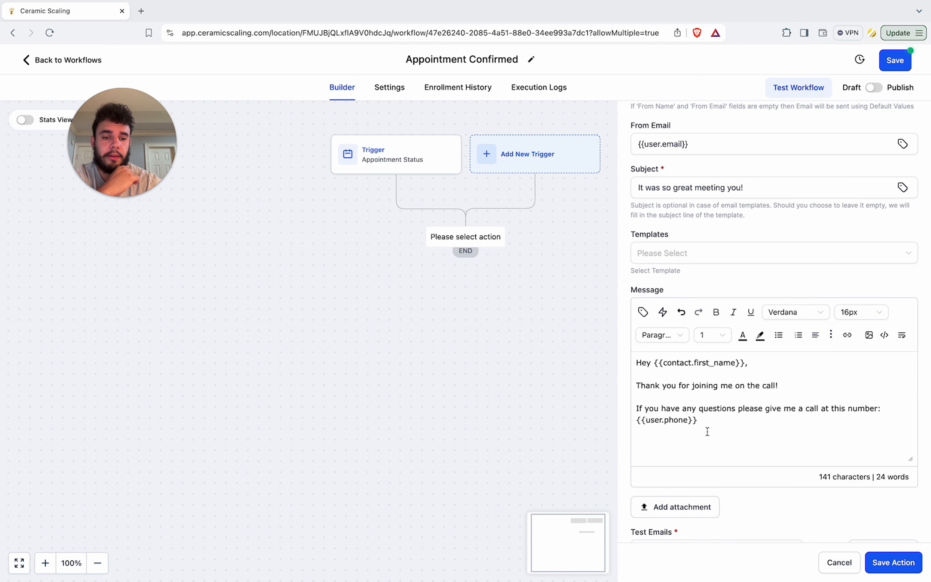
scroll(707, 431, "down", 1)
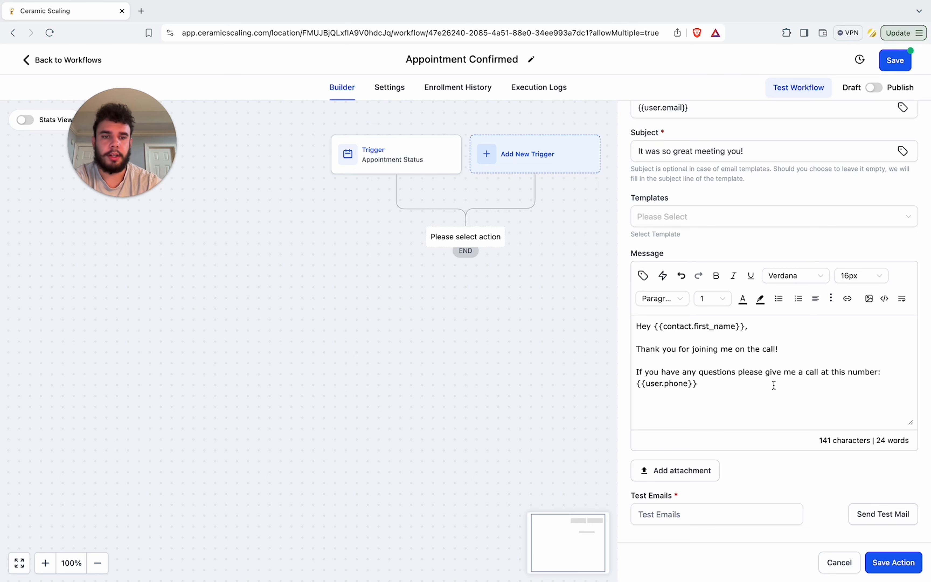
left_click(888, 562)
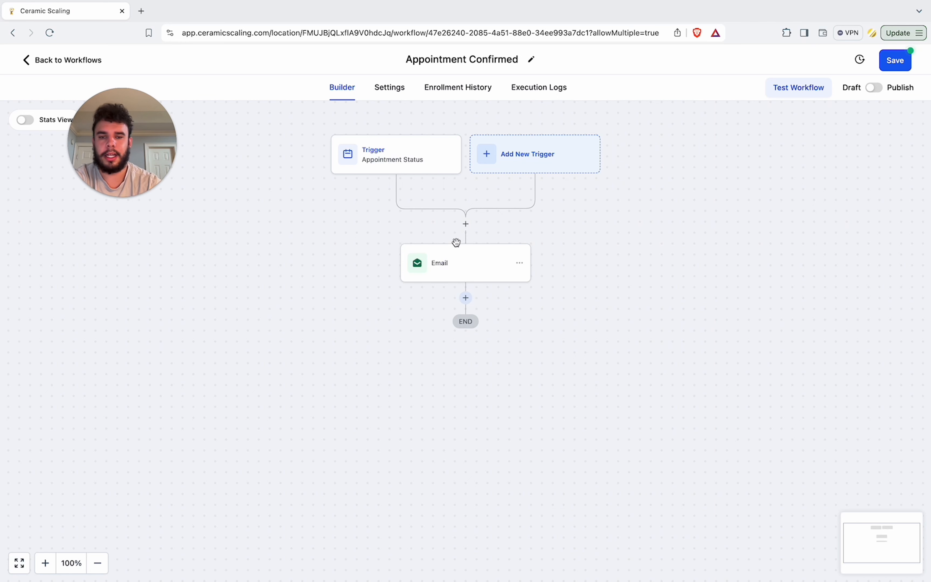
Step: Add a Wait action after the email with a time delay of 24 hours and save it
left_click(465, 297)
type("wait")
left_click(659, 225)
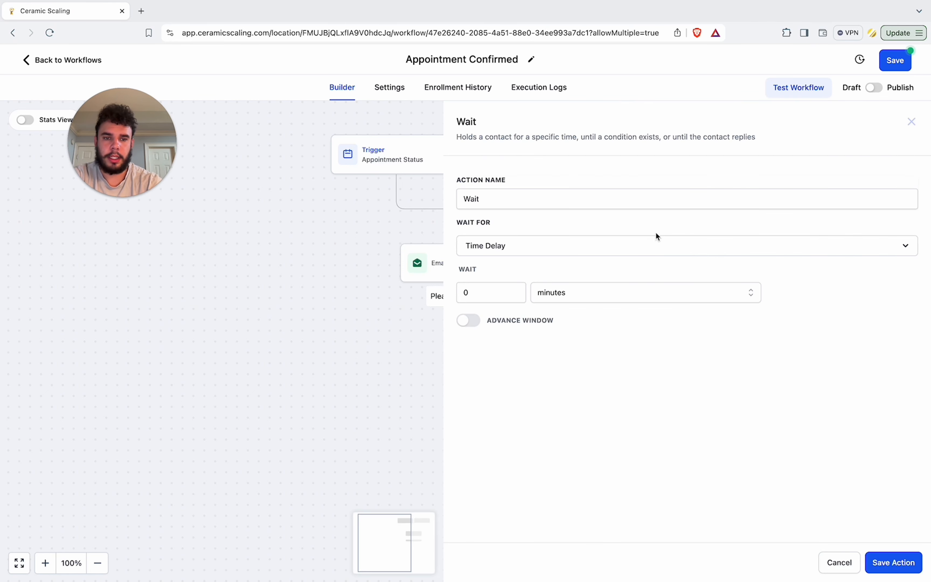
left_click(503, 284)
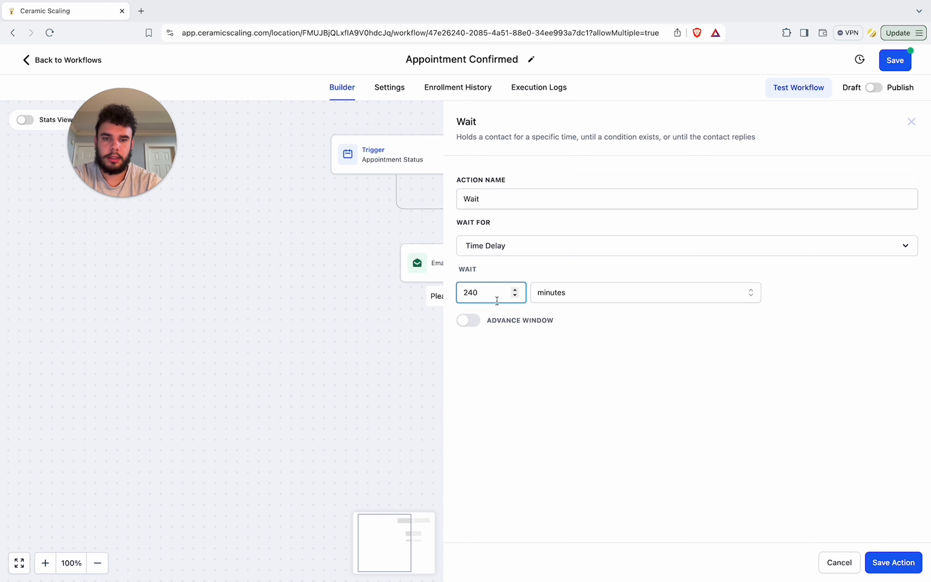
type("24")
left_click(551, 294)
left_click(549, 335)
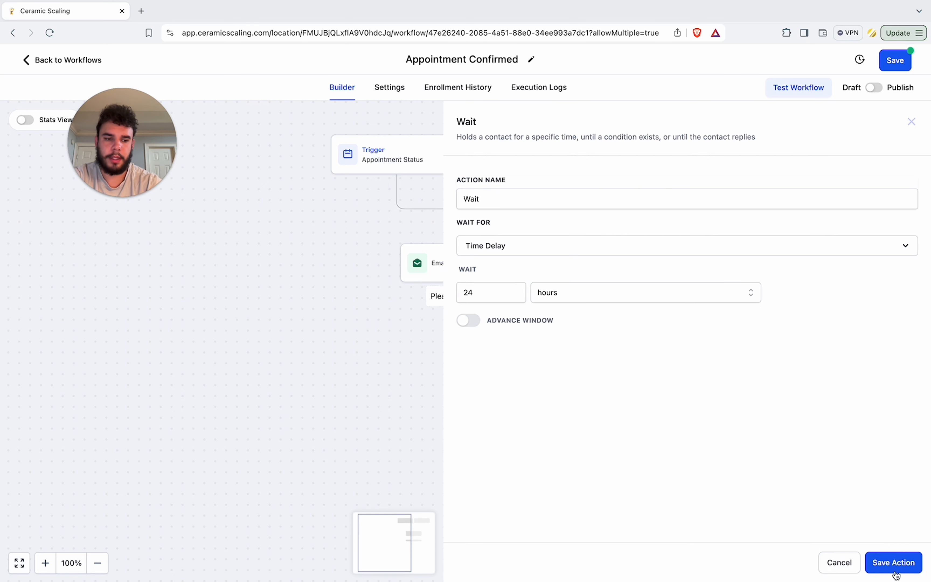
left_click(893, 562)
Step: Copy the email action and paste the copy after the Wait step
left_click(519, 266)
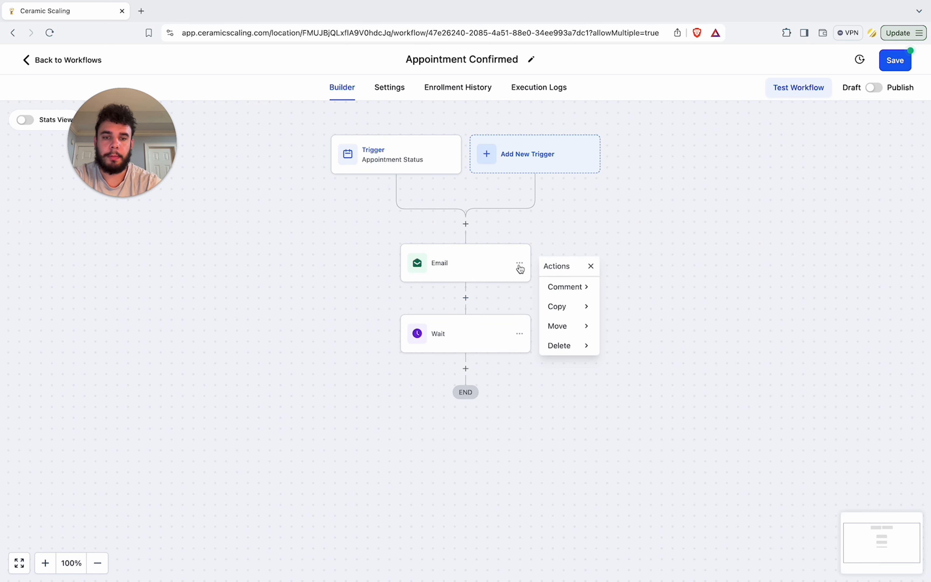
left_click(566, 307)
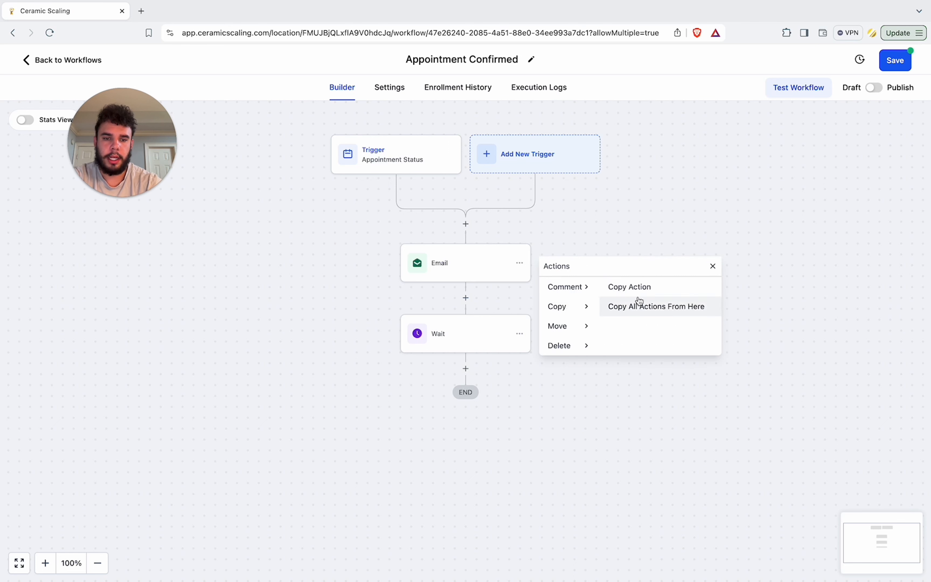
left_click(639, 286)
left_click(466, 368)
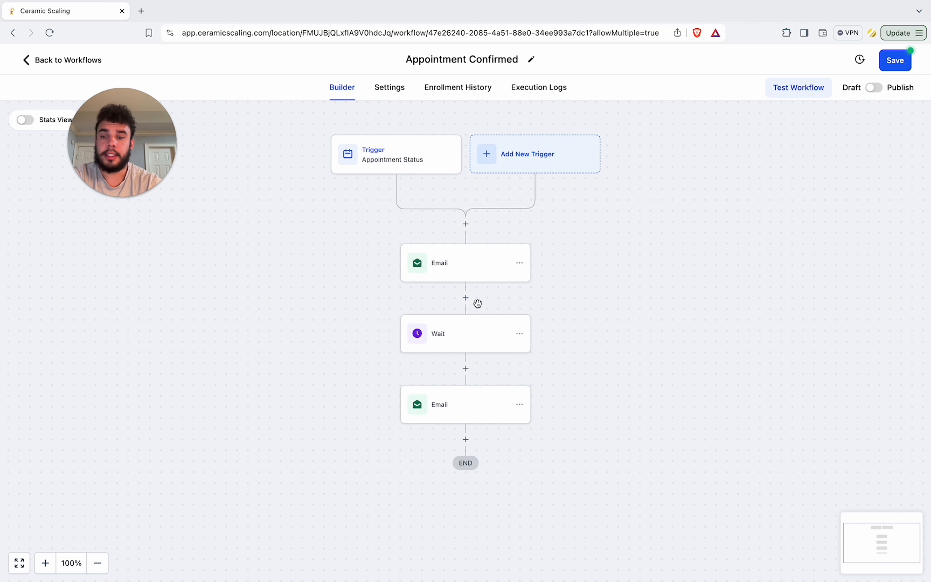
Step: Add an Update Contact Field action after the second email
scroll(462, 304, "down", 1)
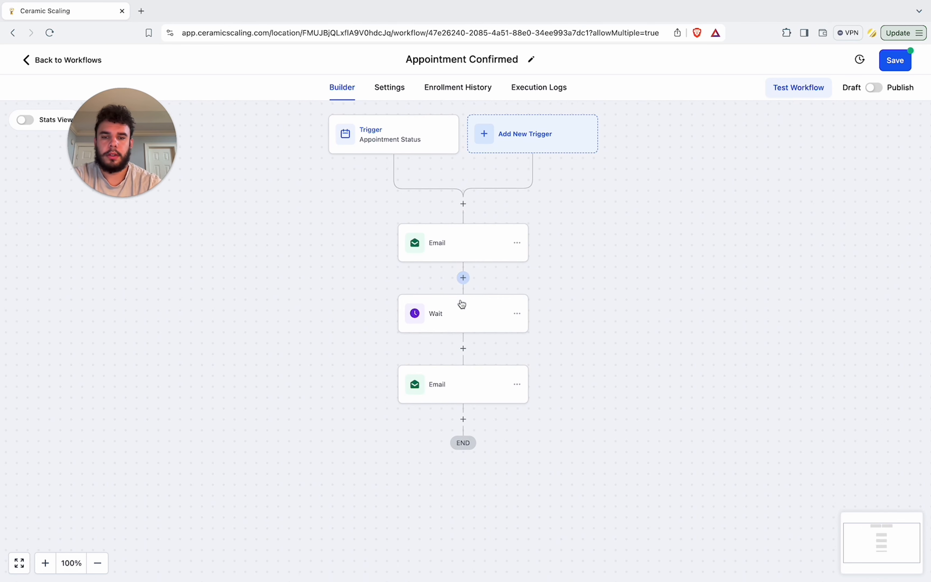
left_click(463, 417)
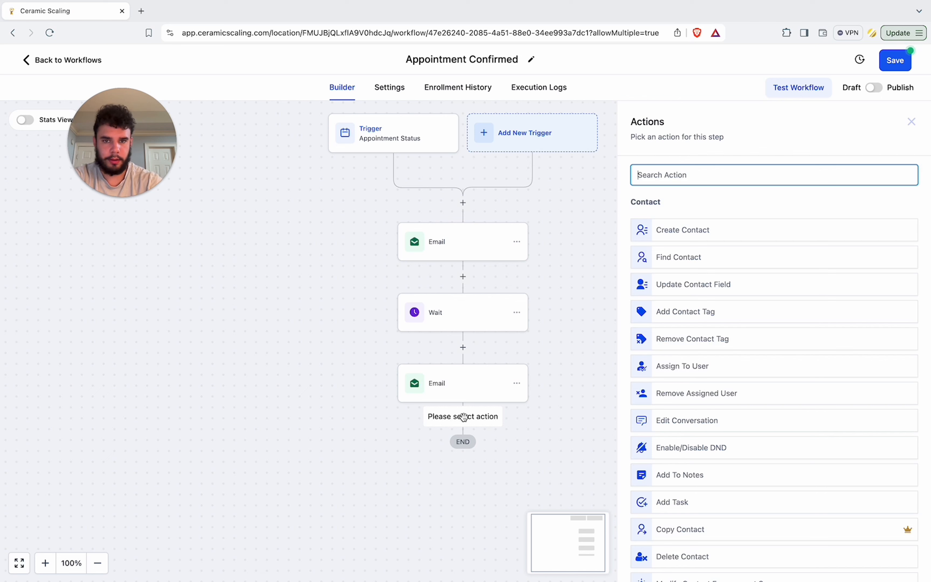
type("cont")
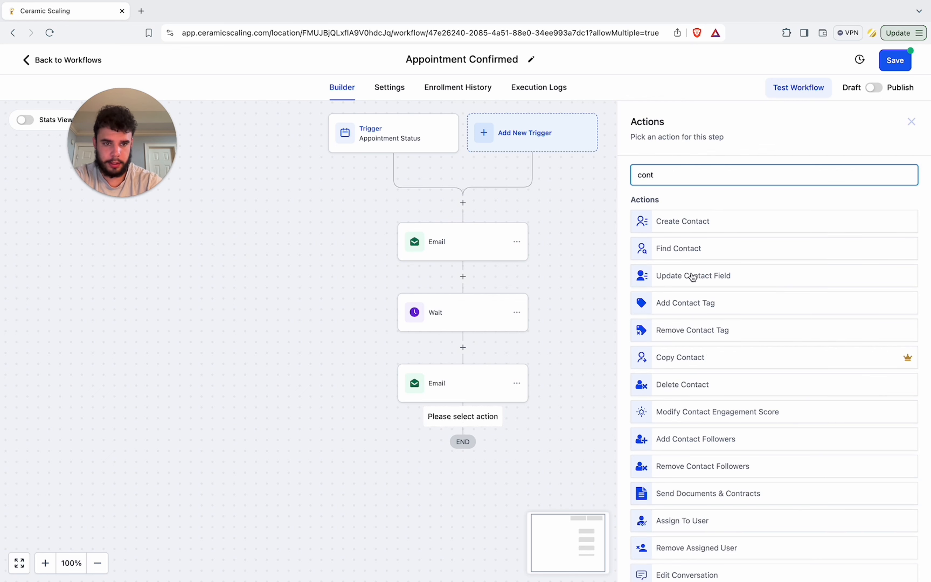
left_click(708, 276)
left_click(611, 271)
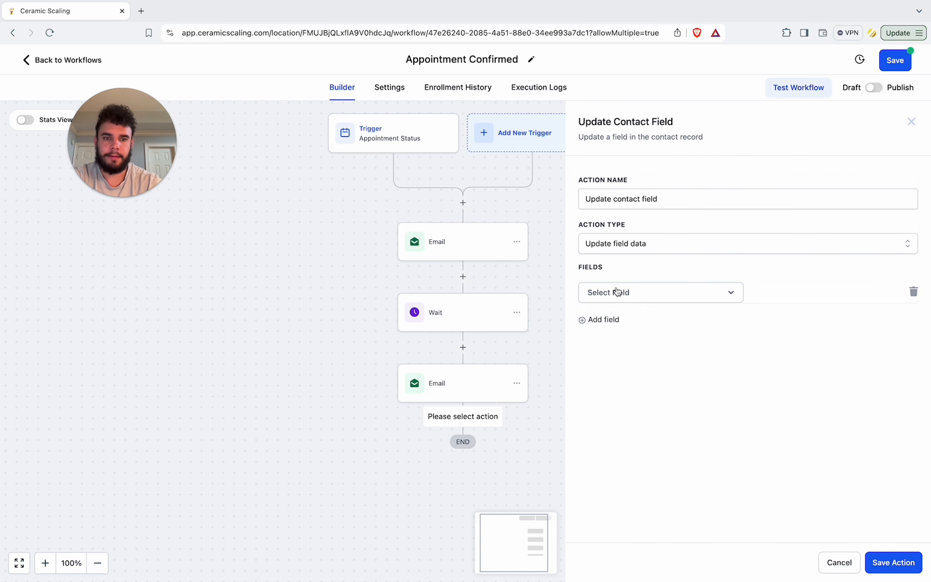
Step: Set the contact's Nurture field to Long Term Nurture and save the action
left_click(619, 292)
scroll(635, 414, "down", 6)
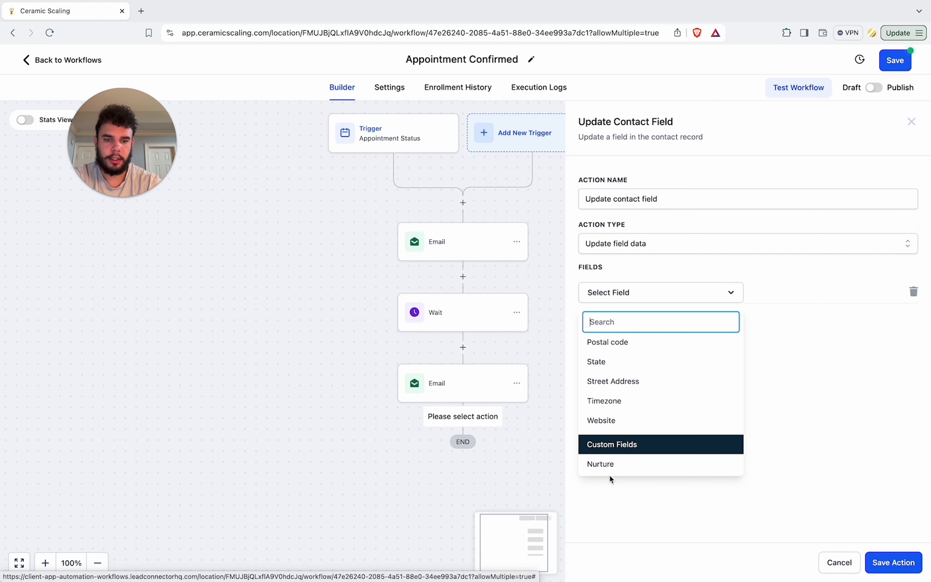
left_click(603, 463)
left_click(799, 299)
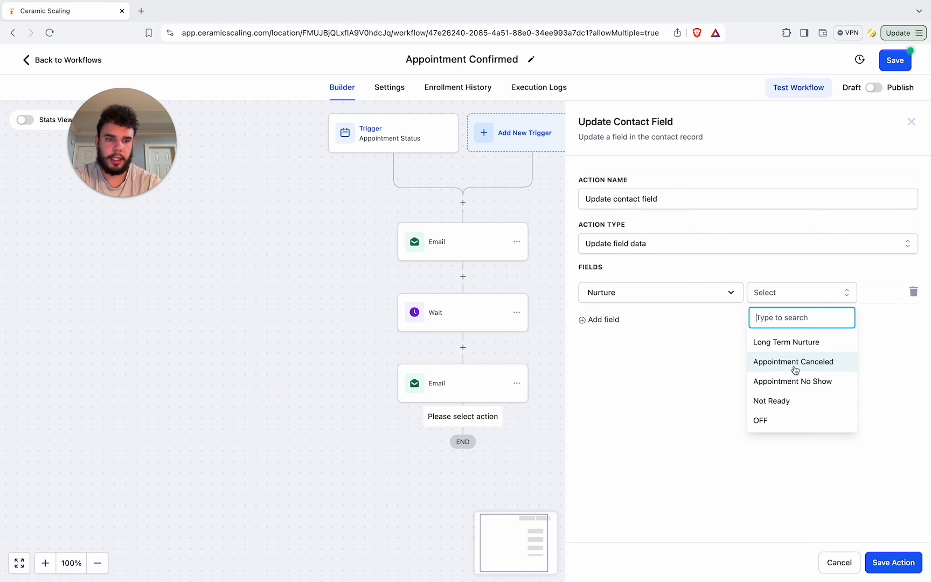
left_click(785, 342)
left_click(884, 561)
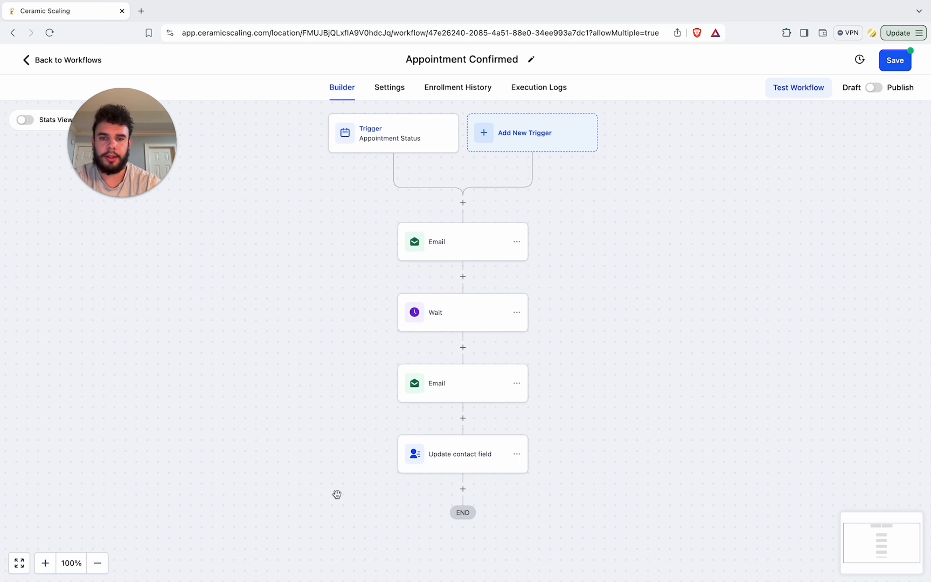
Step: Delete all actions from the Wait step onward
left_click(516, 314)
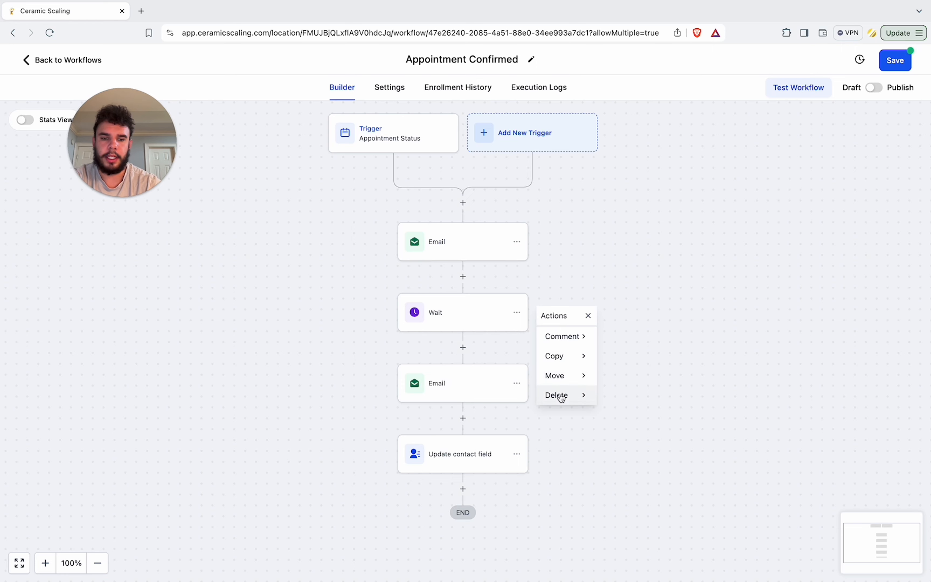
mouse_move(557, 395)
left_click(658, 356)
left_click(584, 358)
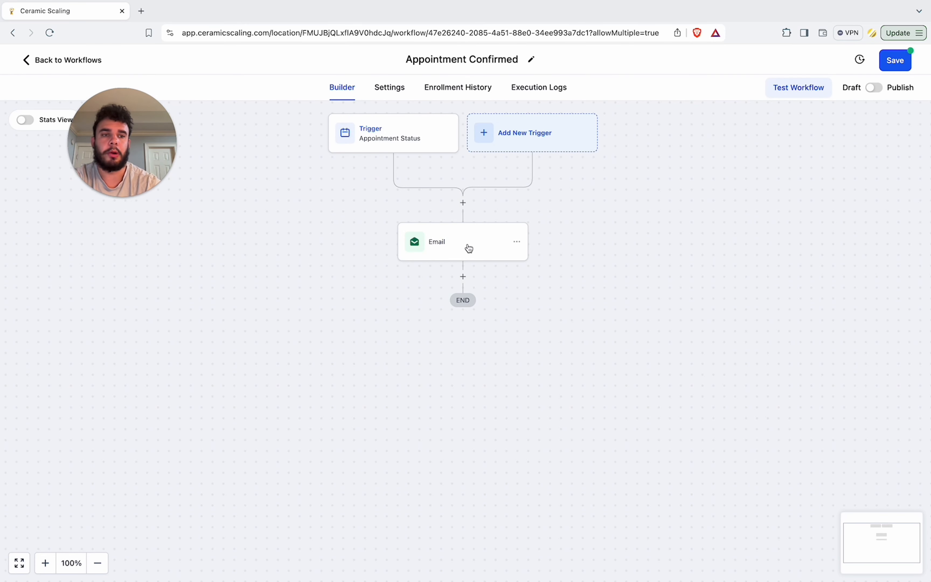
Step: Save the workflow
left_click(898, 64)
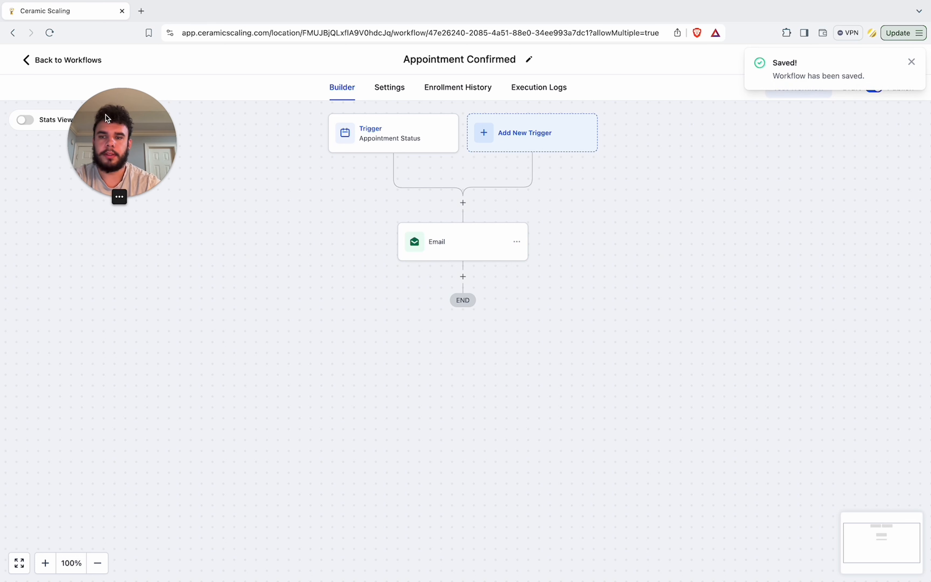
left_click_drag(107, 118, 919, 235)
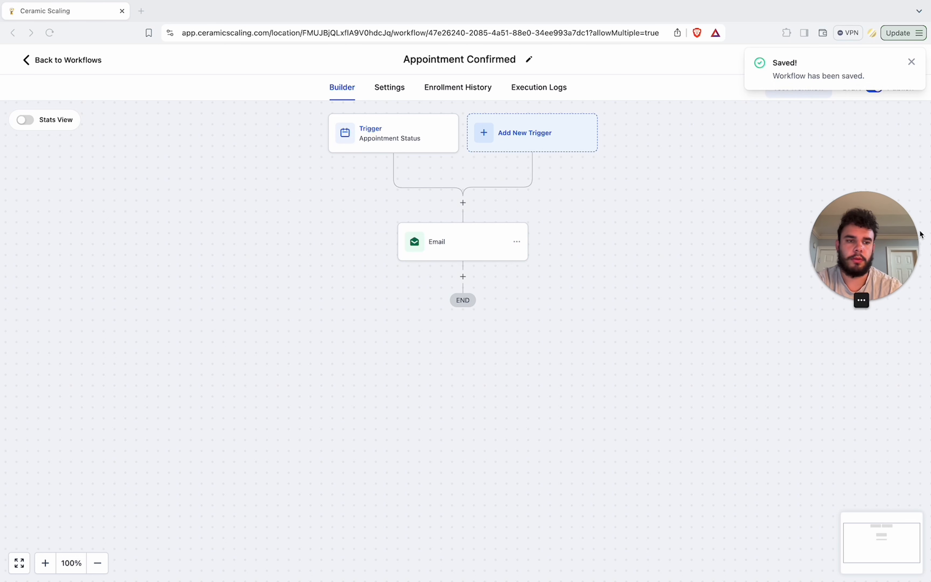
Step: Reopen the Appointment Confirmed workflow, rename it 'Appointment Showed' and save it
left_click(85, 61)
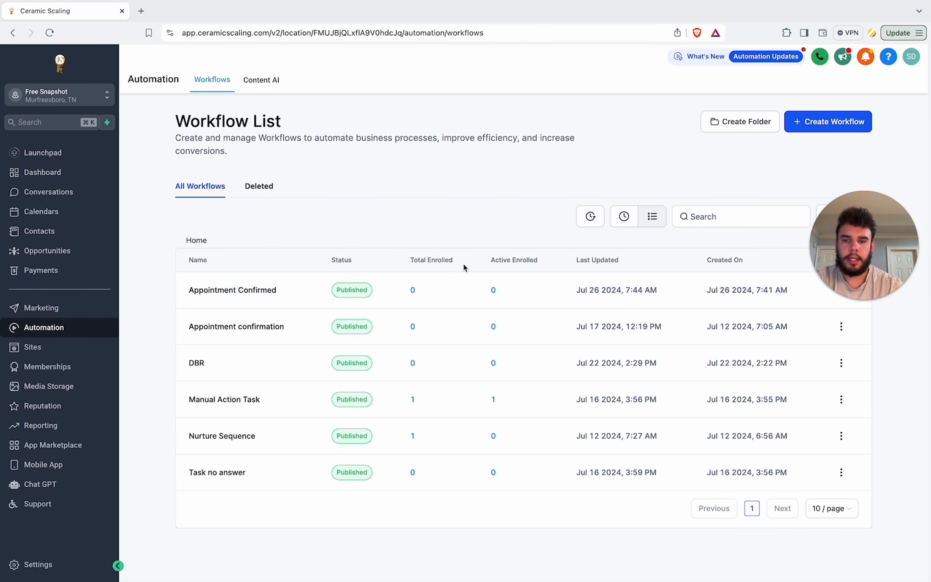
left_click(254, 291)
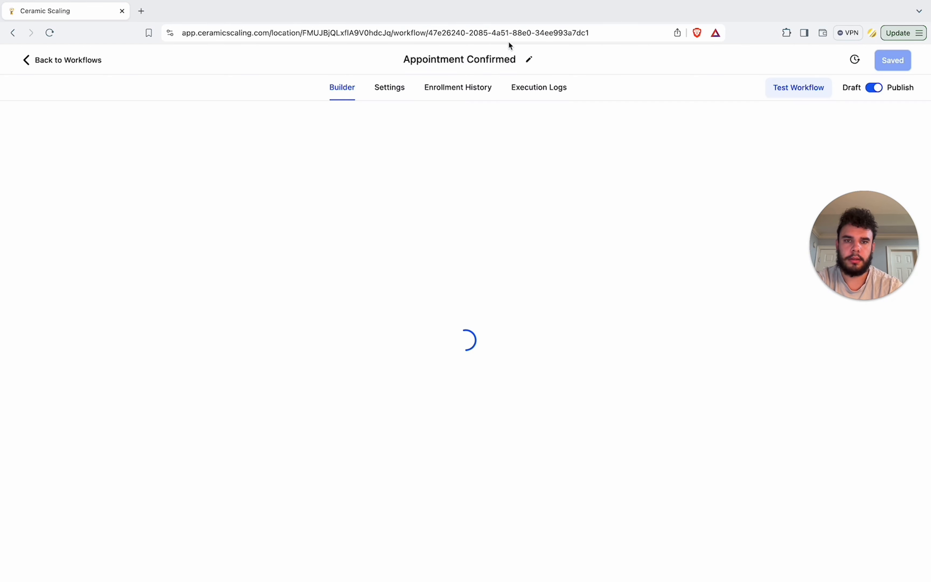
double_click(496, 60)
type("Show")
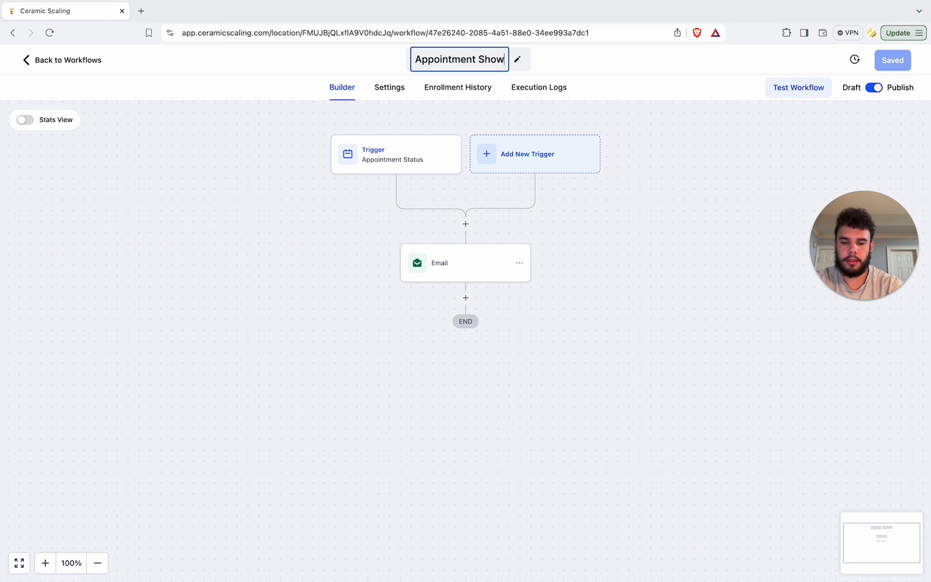
type("ed")
key("Return")
left_click(892, 60)
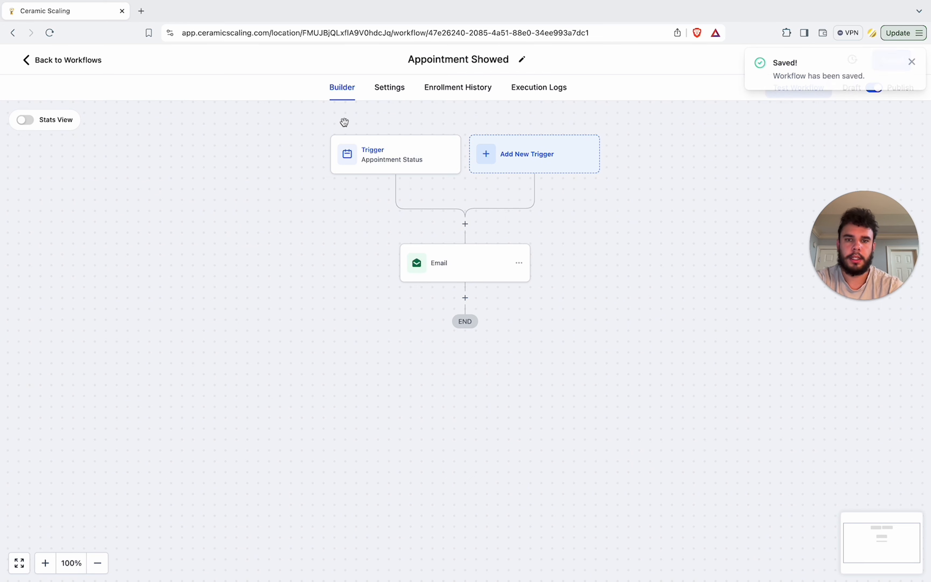
Step: Create a new workflow from scratch from the workflow list
left_click(65, 60)
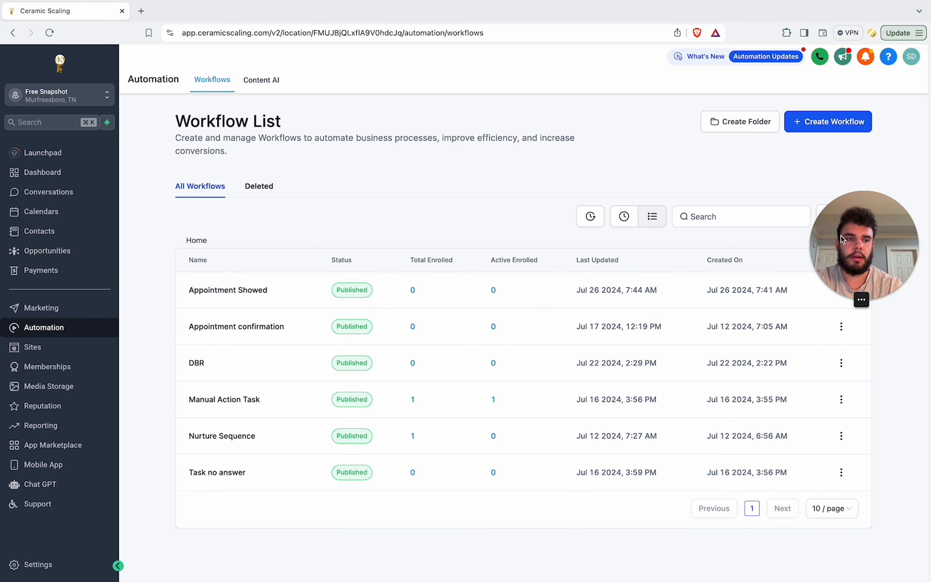
left_click_drag(841, 239, 841, 46)
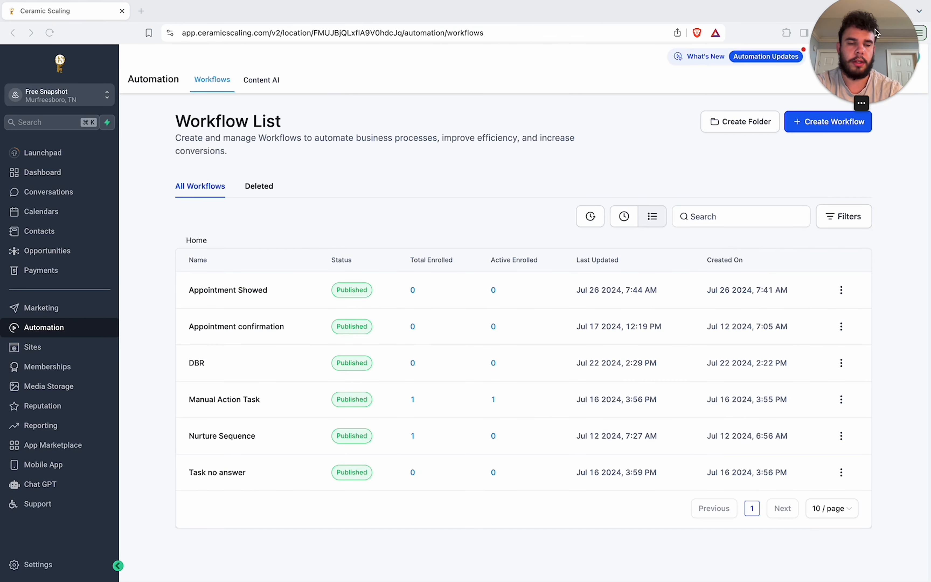
left_click(817, 126)
left_click(817, 167)
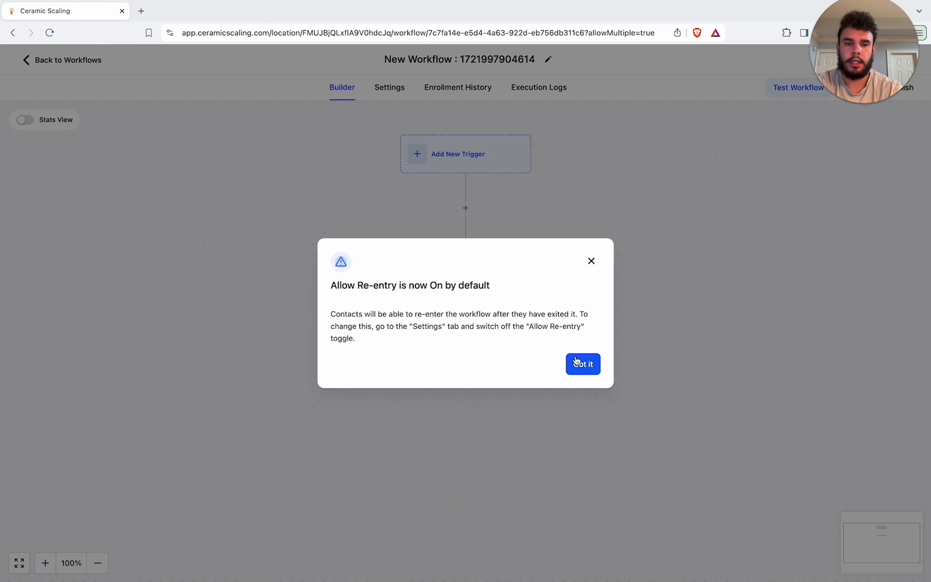
left_click(575, 362)
Step: Rename the new workflow to 'Lost'
left_click(533, 59)
left_click_drag(535, 60, 365, 62)
type("Los")
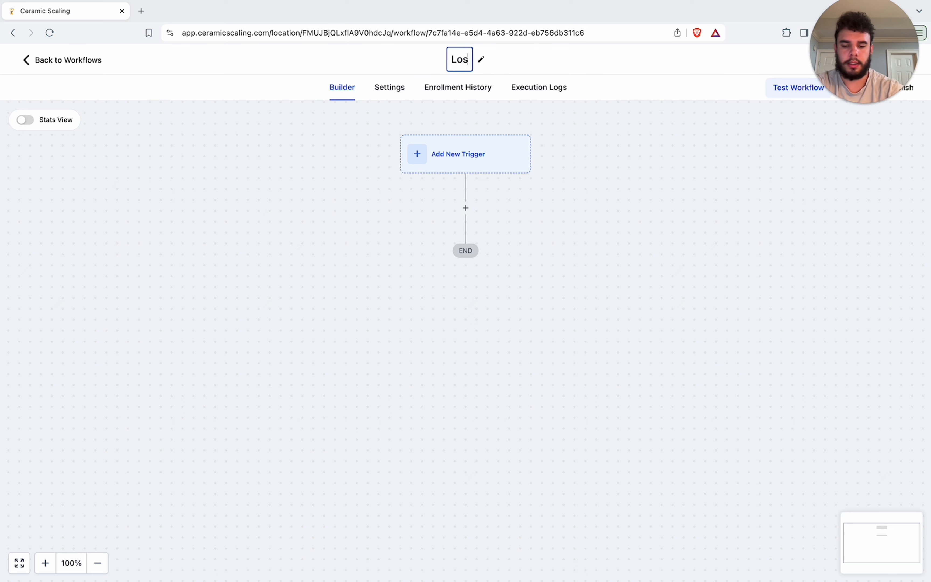
type("t")
left_click(475, 157)
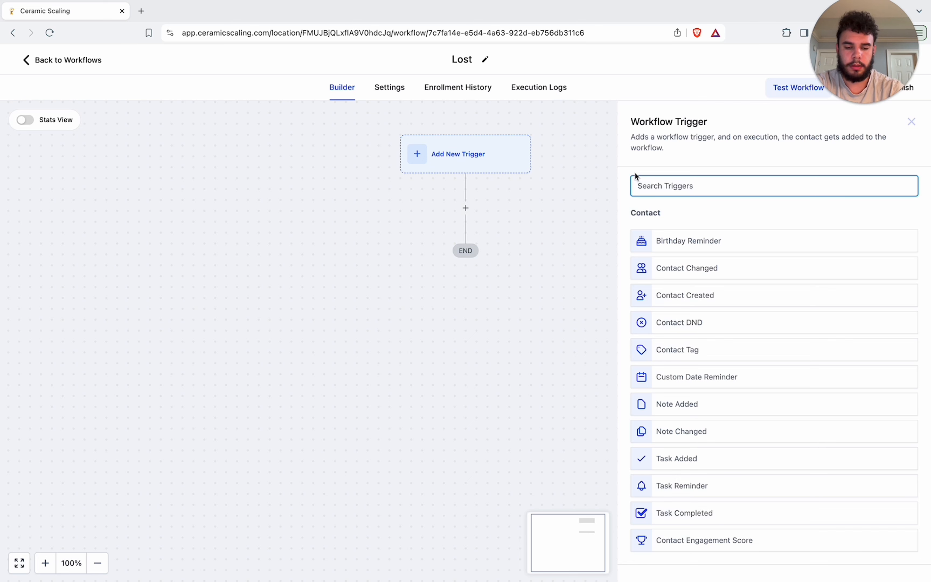
type("sta")
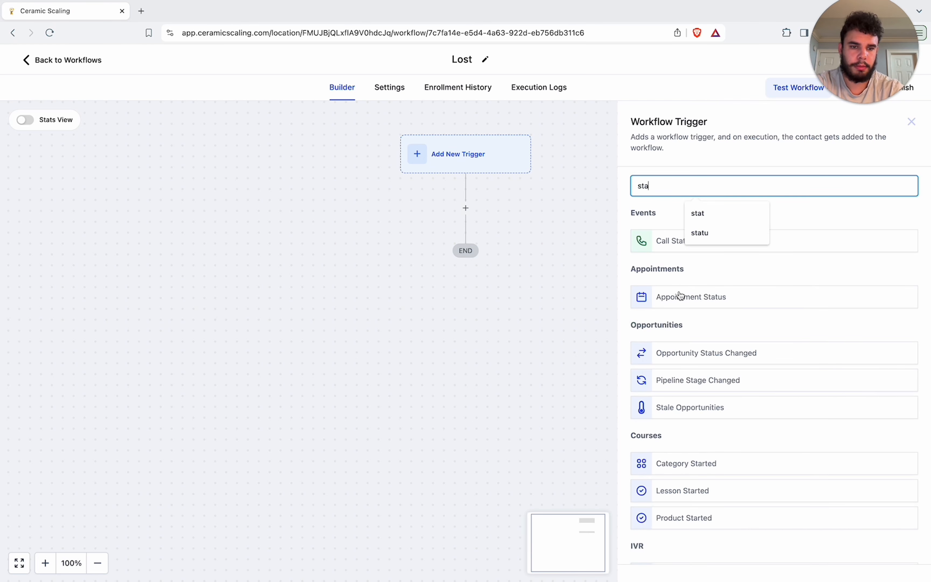
left_click(694, 385)
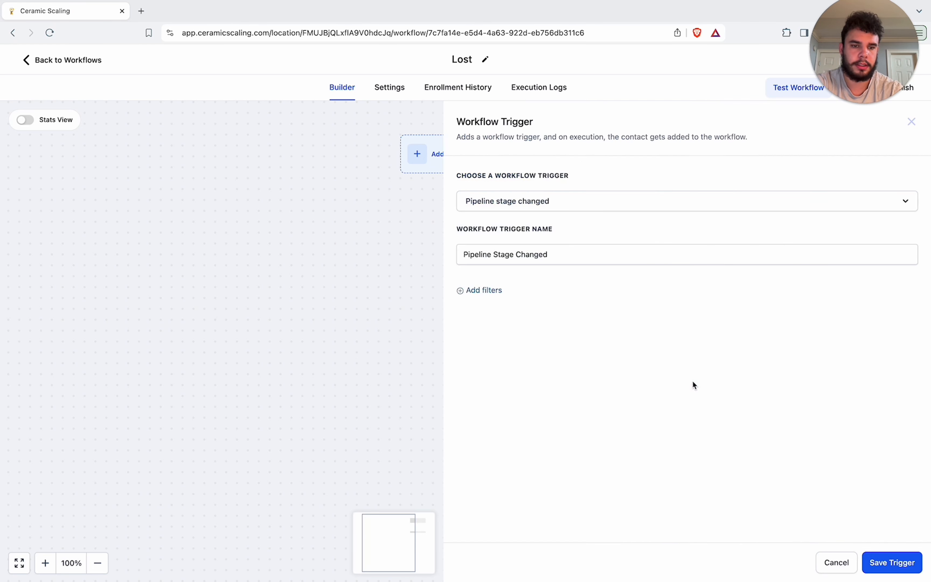
left_click(837, 562)
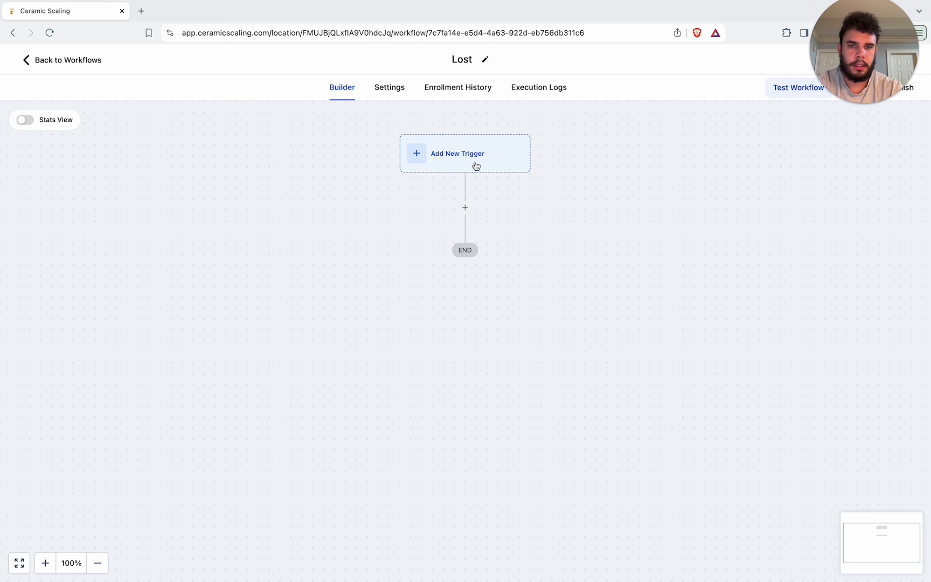
Step: Add an Opportunity Status Changed trigger with an In pipeline filter set to Lead Pipeline
left_click(484, 165)
left_click(692, 182)
type("stat")
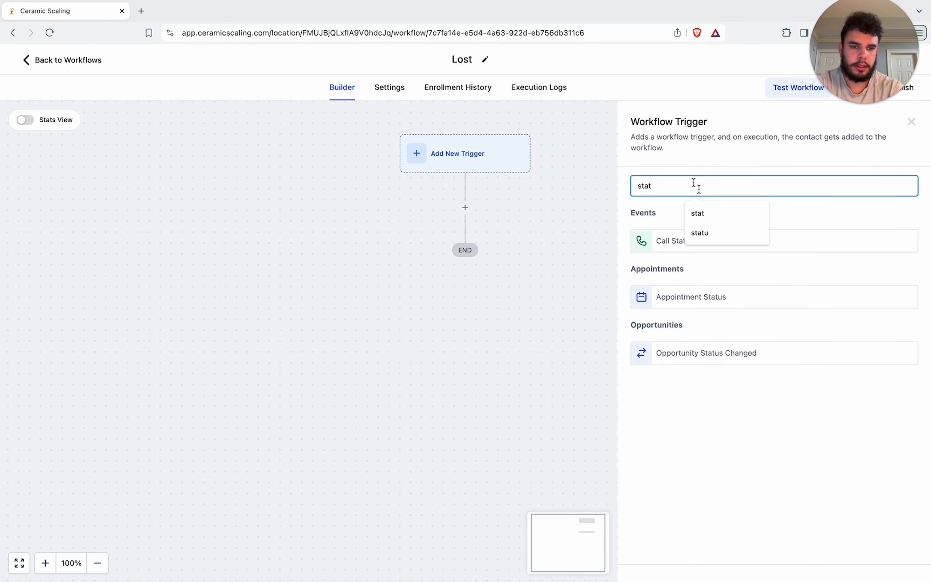
left_click(705, 354)
left_click(482, 291)
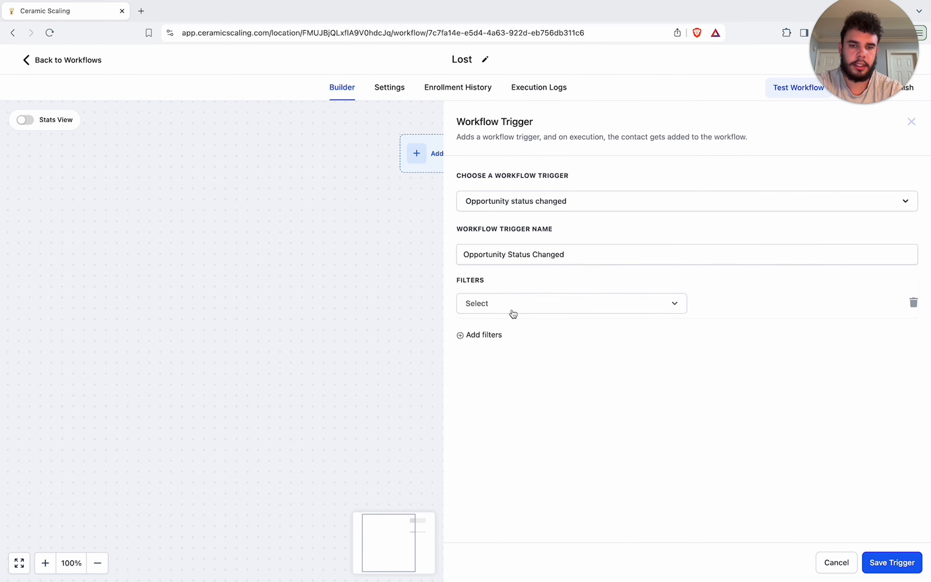
left_click(513, 305)
left_click(523, 423)
left_click(756, 307)
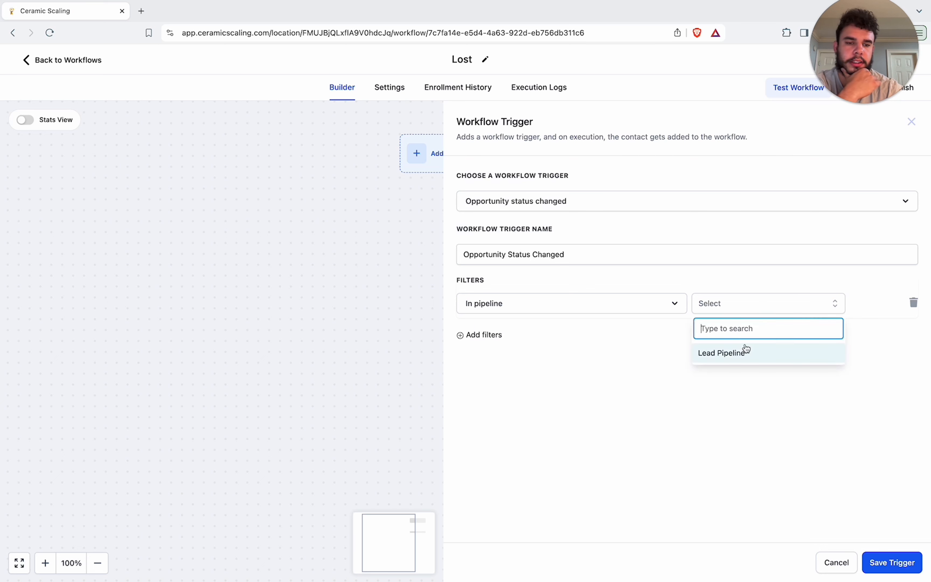
left_click(746, 350)
Step: Add a Moved to status filter set to lost and save the trigger
left_click(490, 334)
left_click(513, 342)
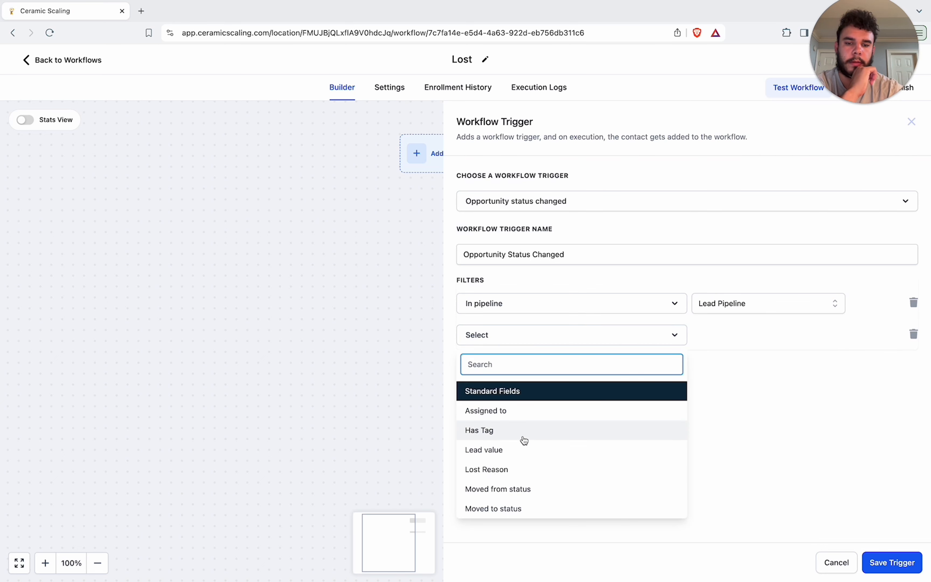
left_click(507, 508)
left_click(756, 336)
left_click(733, 408)
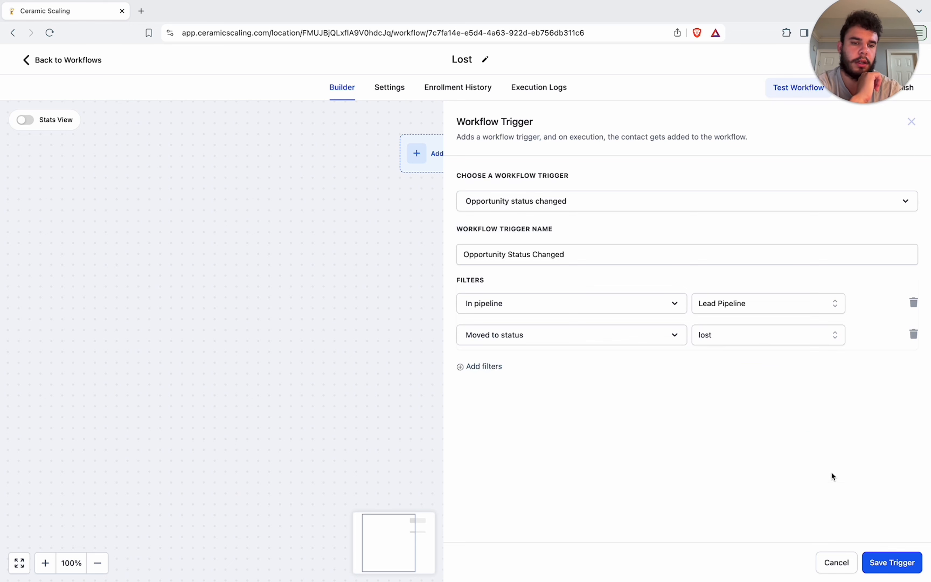
left_click(893, 562)
Step: Add an Update Contact Field action below the trigger
left_click(465, 249)
type("ciust")
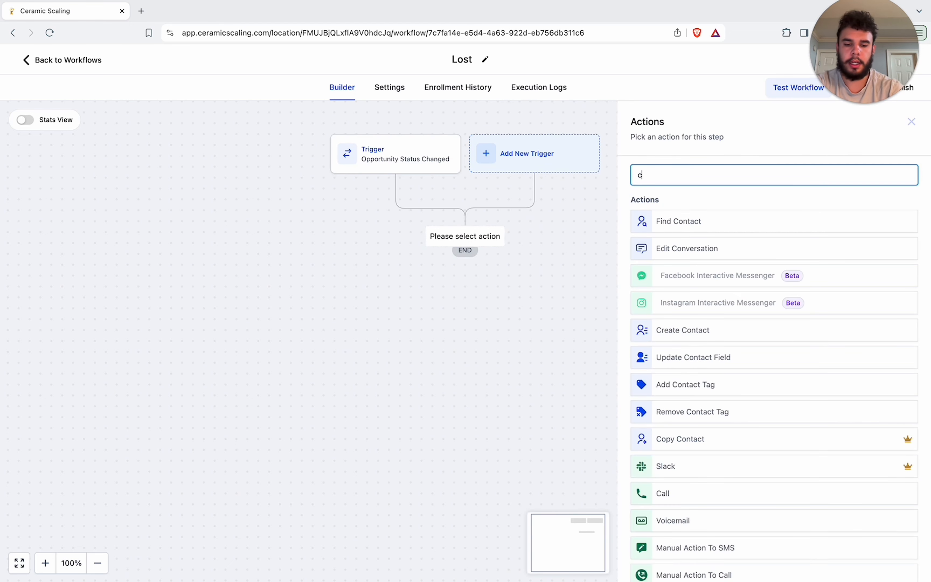
key("BackSpace")
type("ustom")
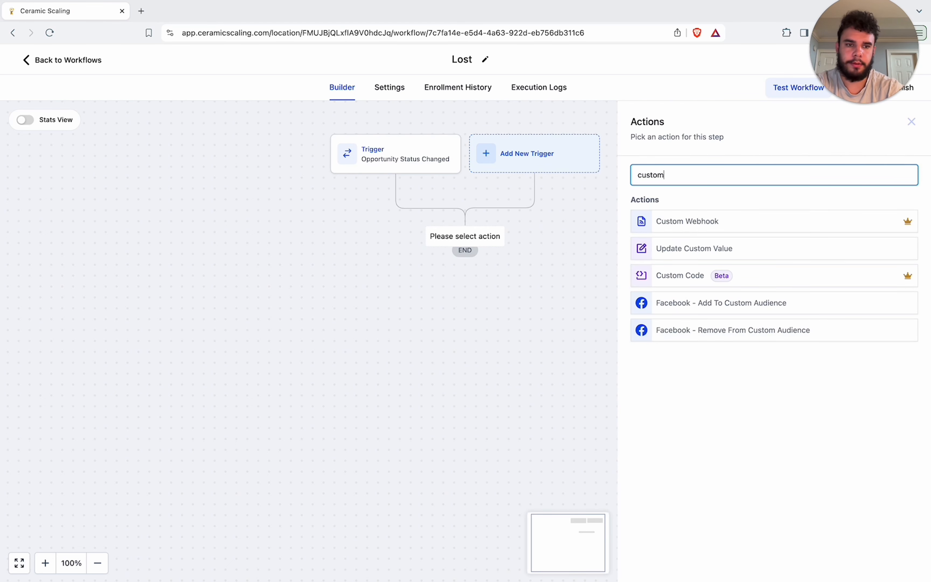
type("t")
key("BackSpace")
key("BackSpace")
key("BackSpace")
key("BackSpace")
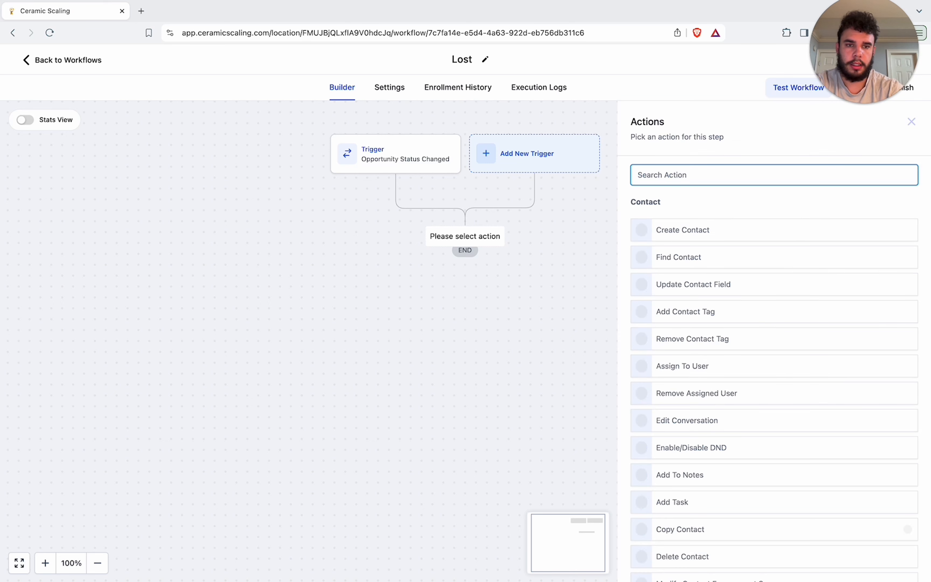
type("con")
left_click(694, 280)
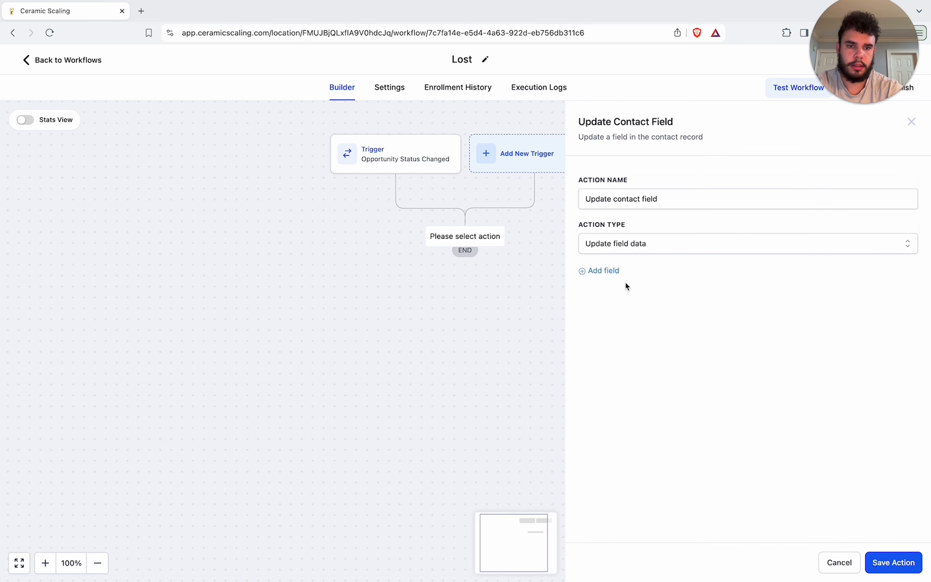
Step: Add the Nurture field to the action, pick its value and save the action
left_click(608, 274)
left_click(631, 300)
scroll(649, 461, "down", 5)
left_click(649, 460)
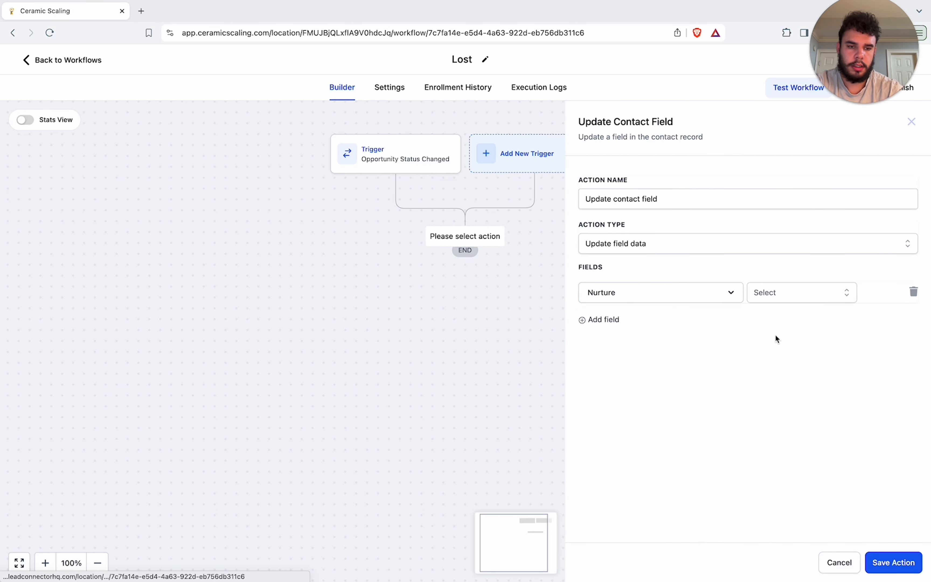
left_click(800, 293)
left_click(788, 339)
left_click(887, 560)
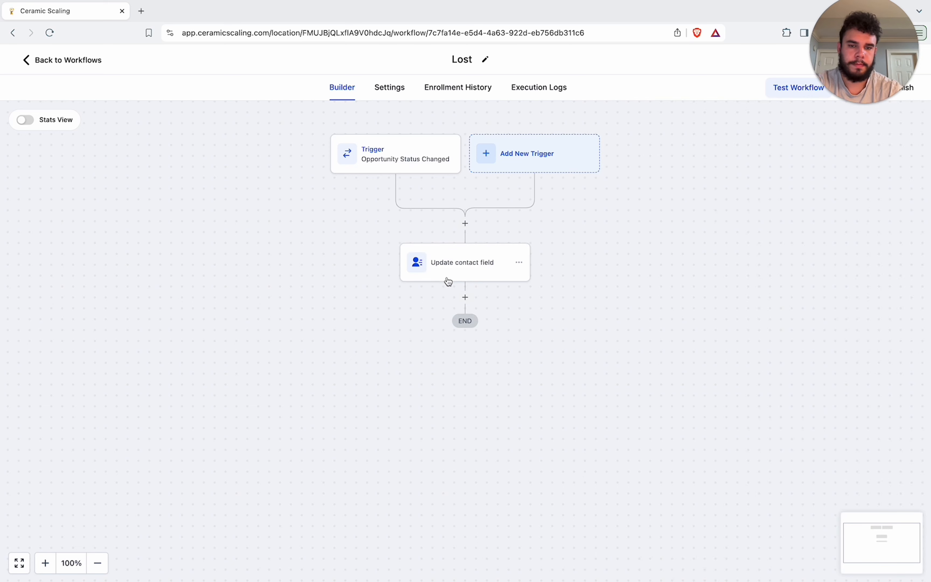
Step: Publish and save the Lost workflow
left_click_drag(860, 89, 839, 358)
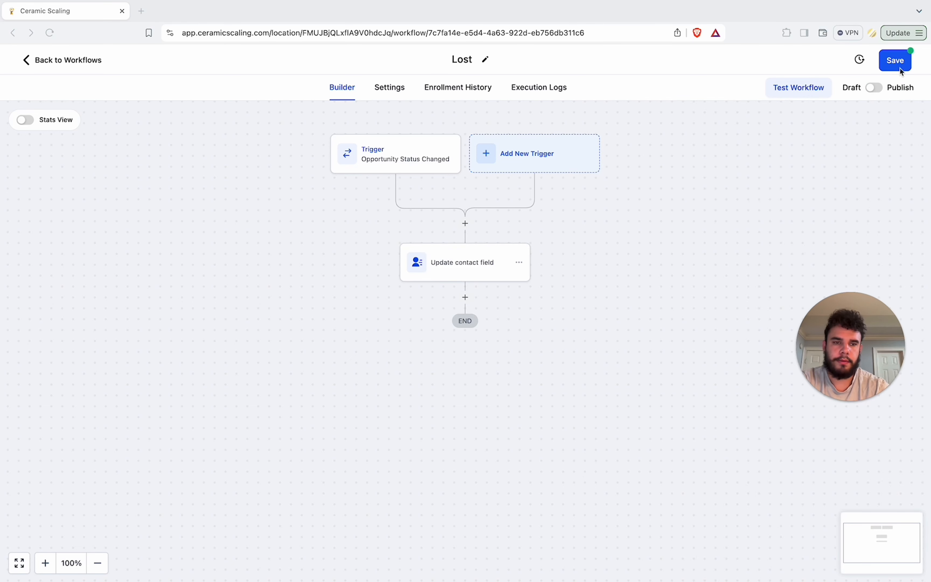
left_click(878, 87)
left_click(895, 61)
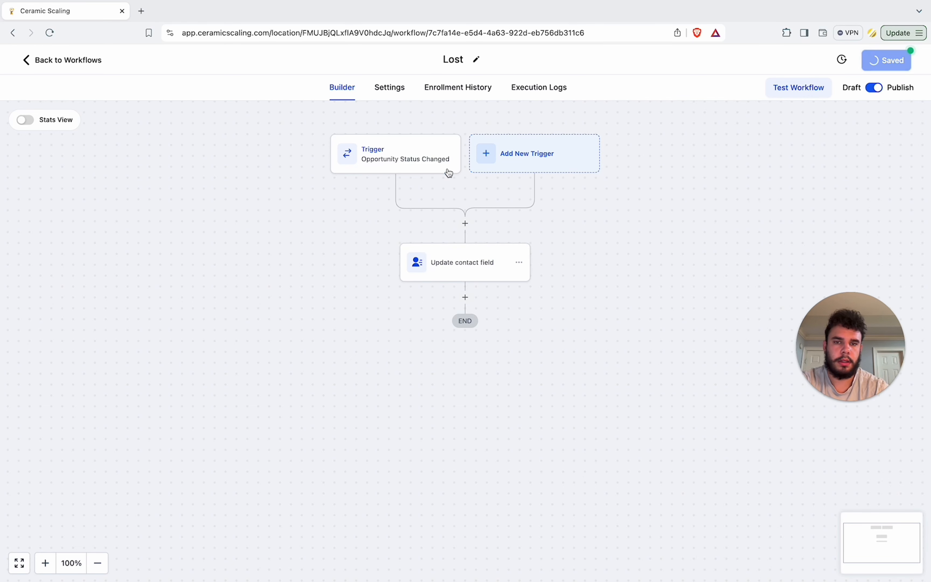
Step: Create another workflow from scratch and name it 'Abandoned'
left_click(75, 61)
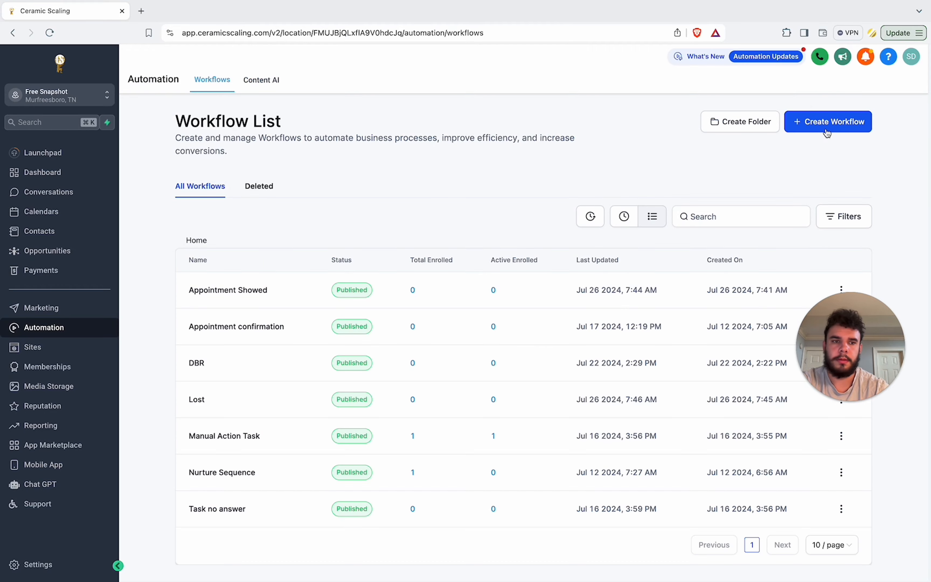
left_click(827, 125)
left_click(792, 166)
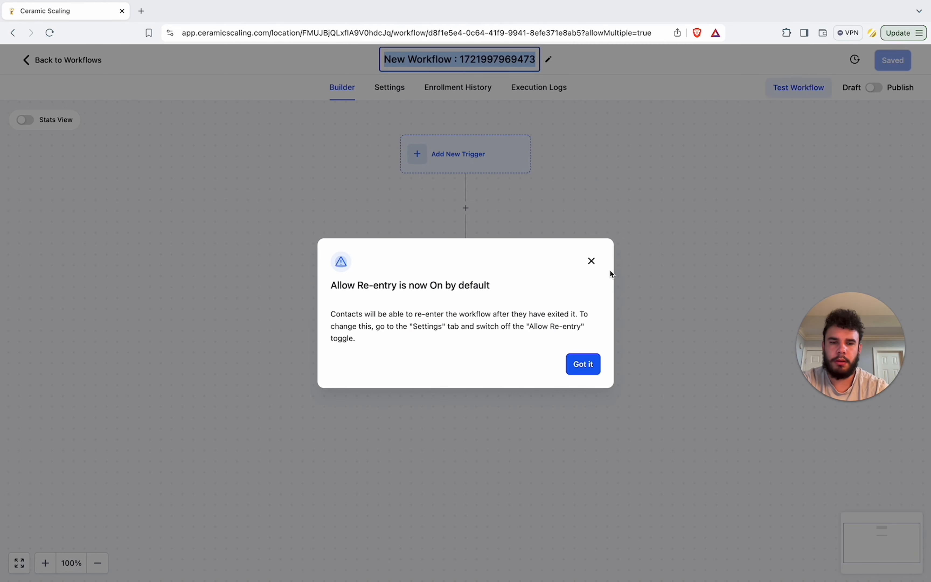
left_click(585, 370)
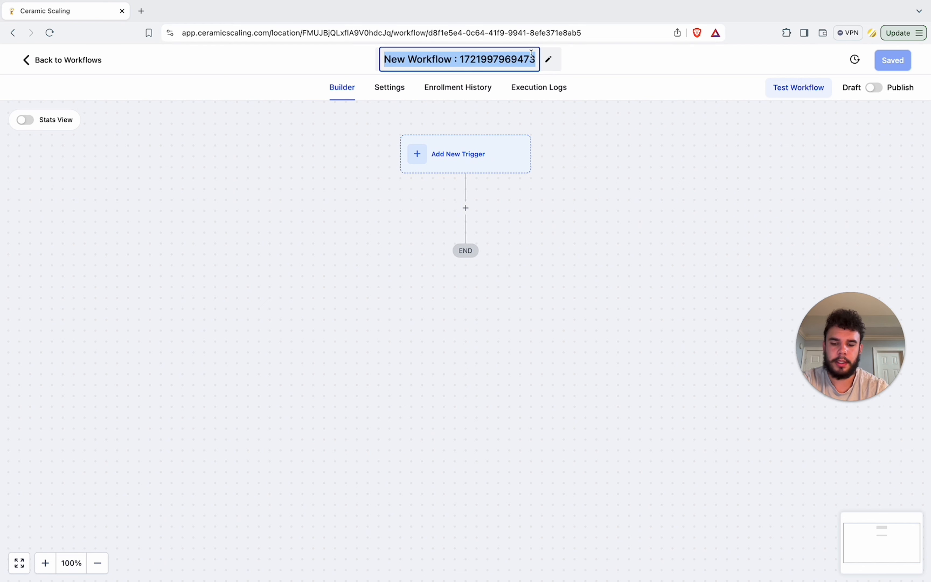
type("Abandoned")
key("Return")
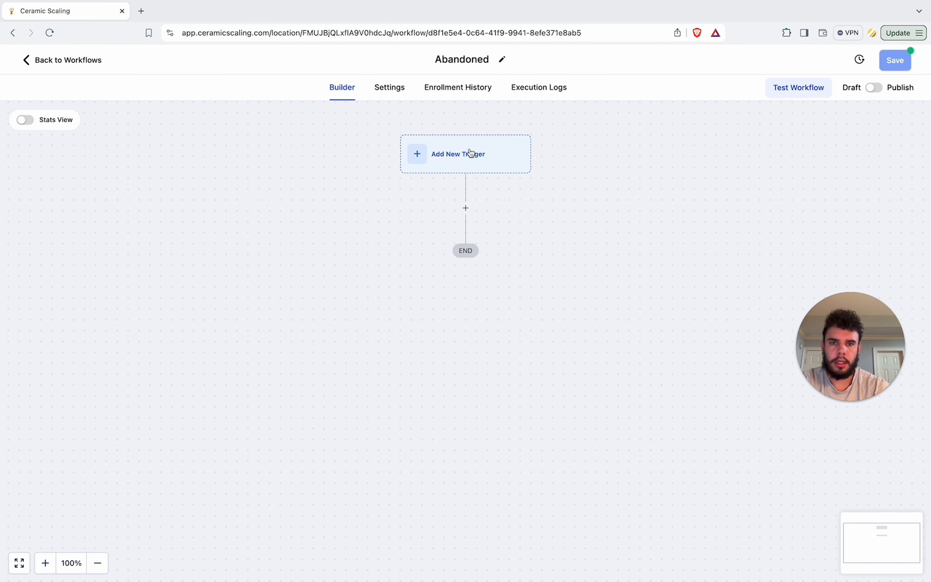
Step: Add an Opportunity Status Changed trigger filtered to the Lead Pipeline
left_click(471, 152)
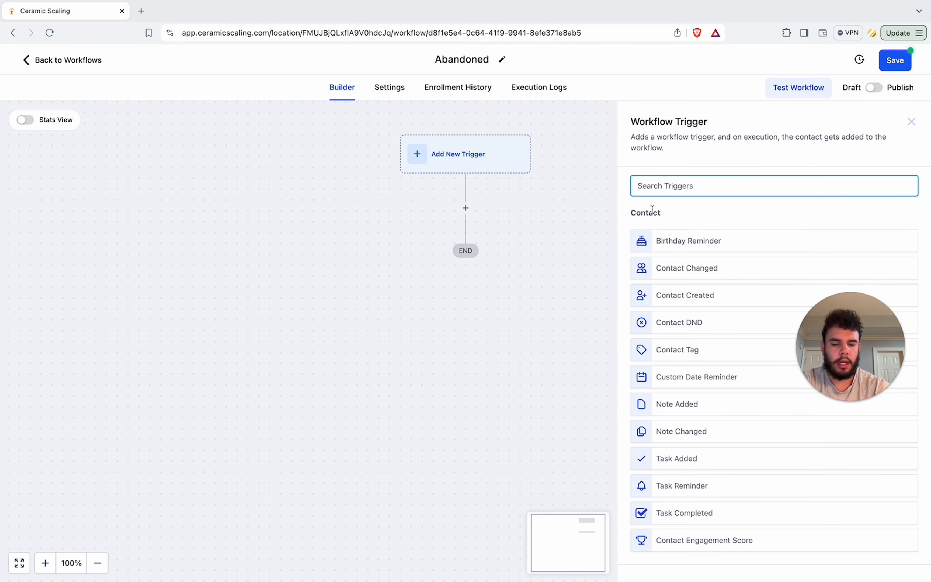
type("opp")
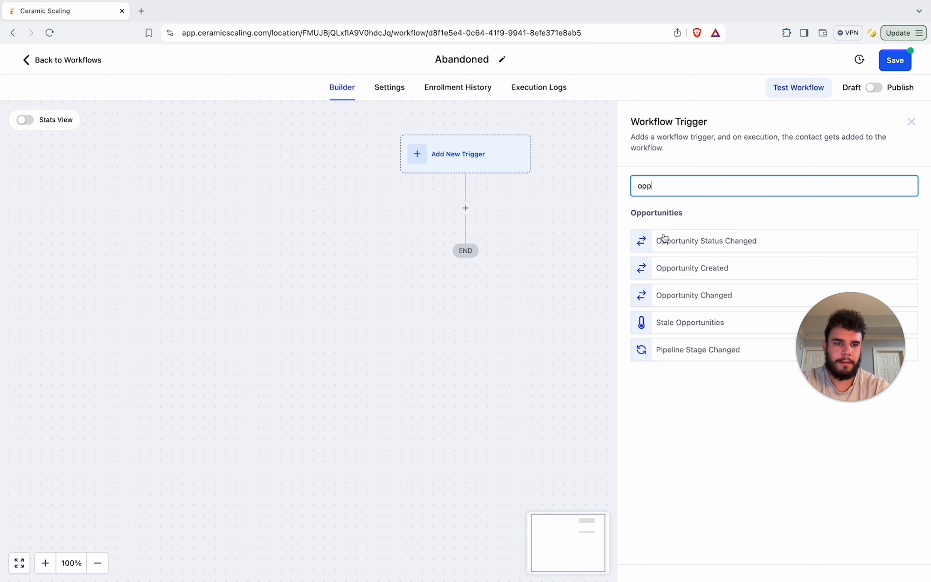
left_click(691, 246)
left_click(498, 294)
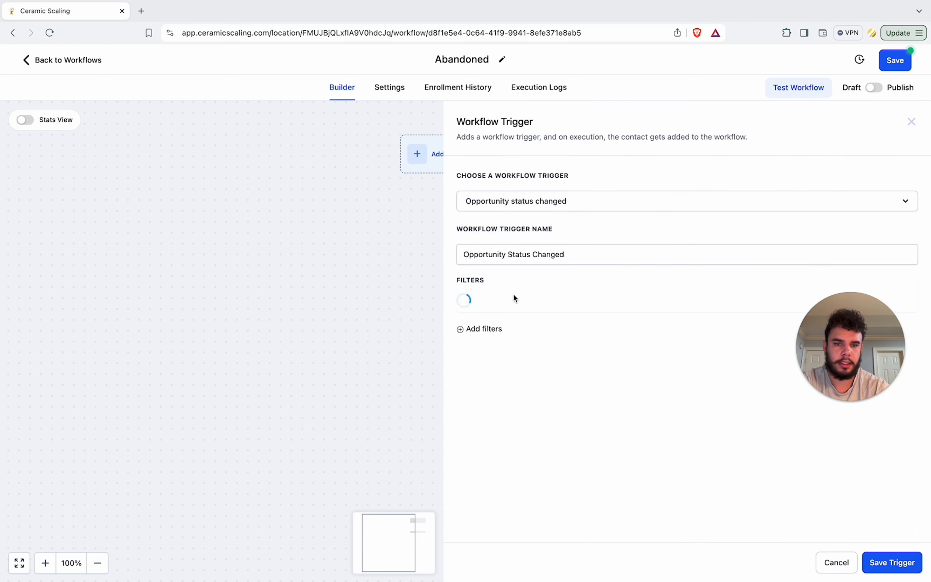
left_click(516, 310)
left_click(539, 414)
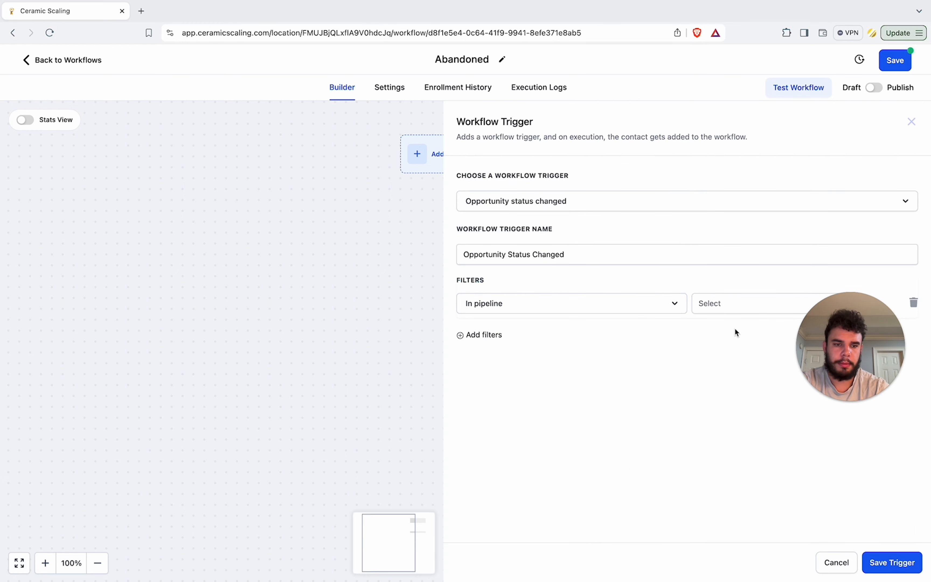
left_click(735, 303)
left_click(723, 354)
Step: Add a Moved to status filter set to abandoned and save the trigger
left_click(474, 337)
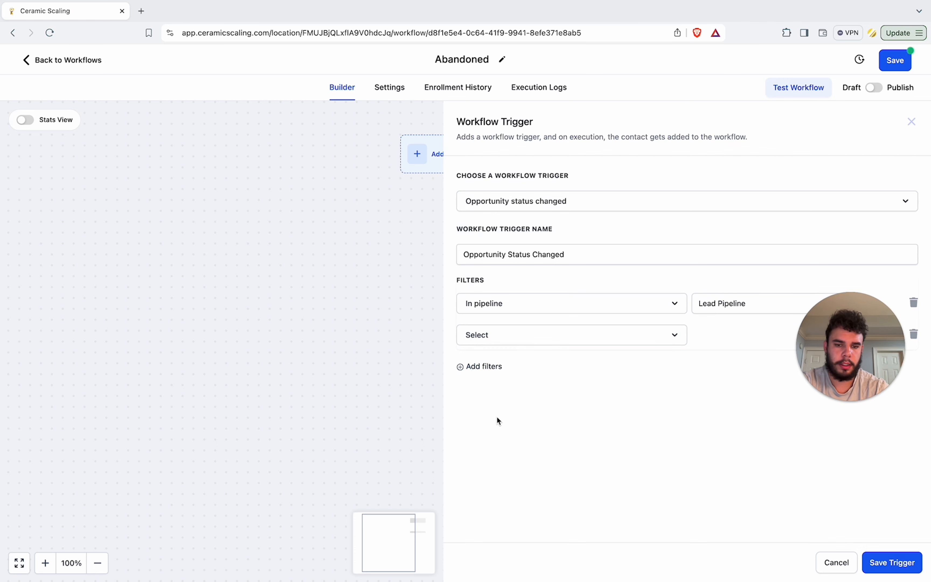
left_click(513, 334)
left_click(516, 506)
left_click(706, 337)
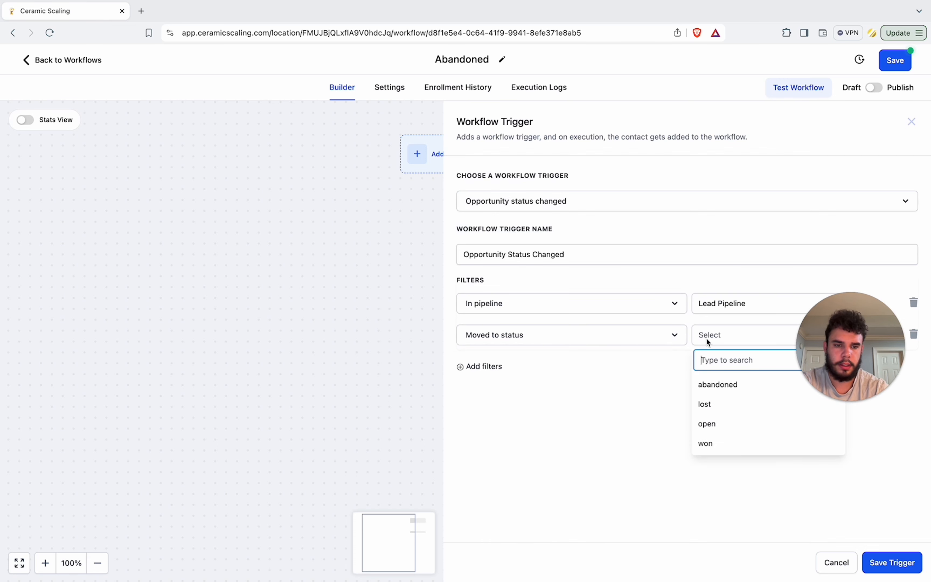
left_click(725, 383)
left_click(880, 569)
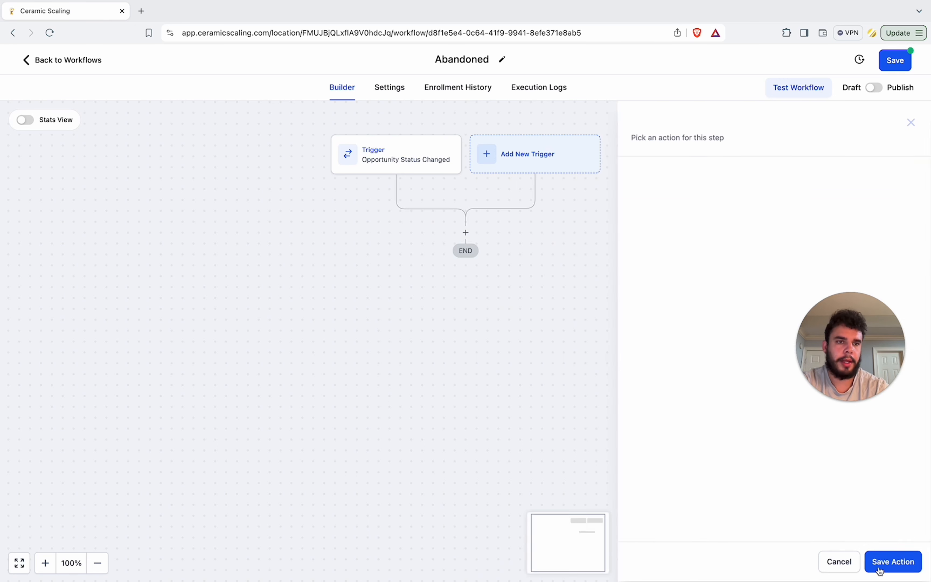
Step: Add a Remove Opportunity action, choose its pipeline and save the action
left_click(470, 239)
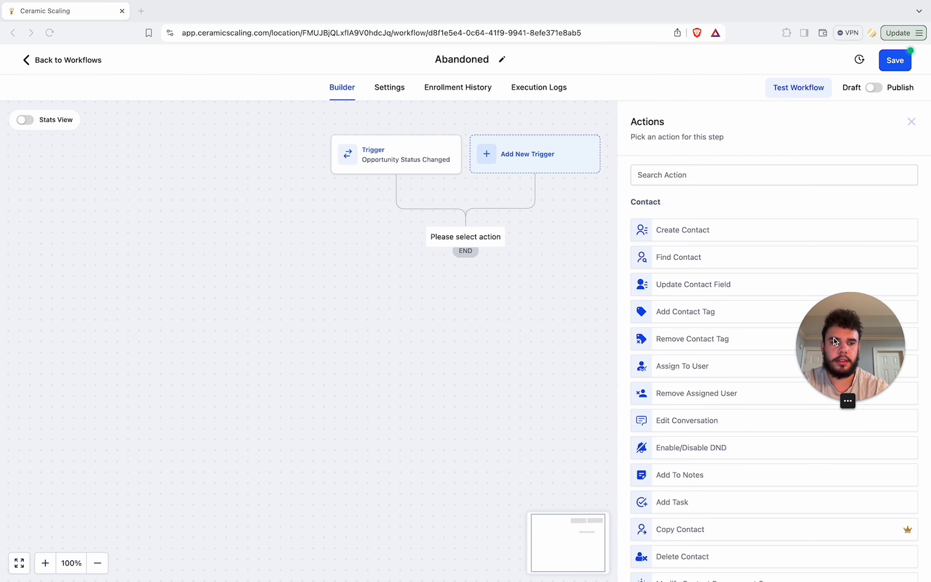
left_click_drag(843, 348, 61, 68)
left_click(683, 182)
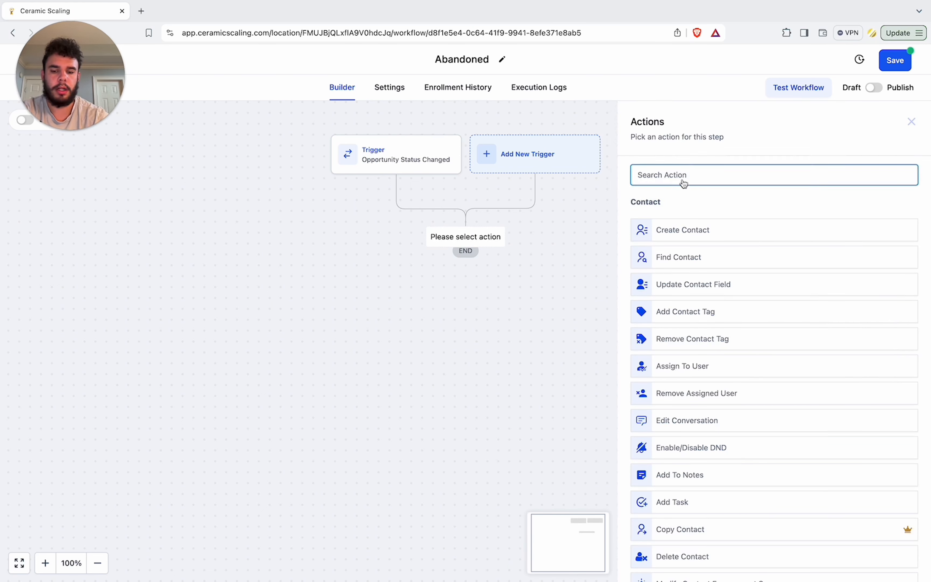
type("rem")
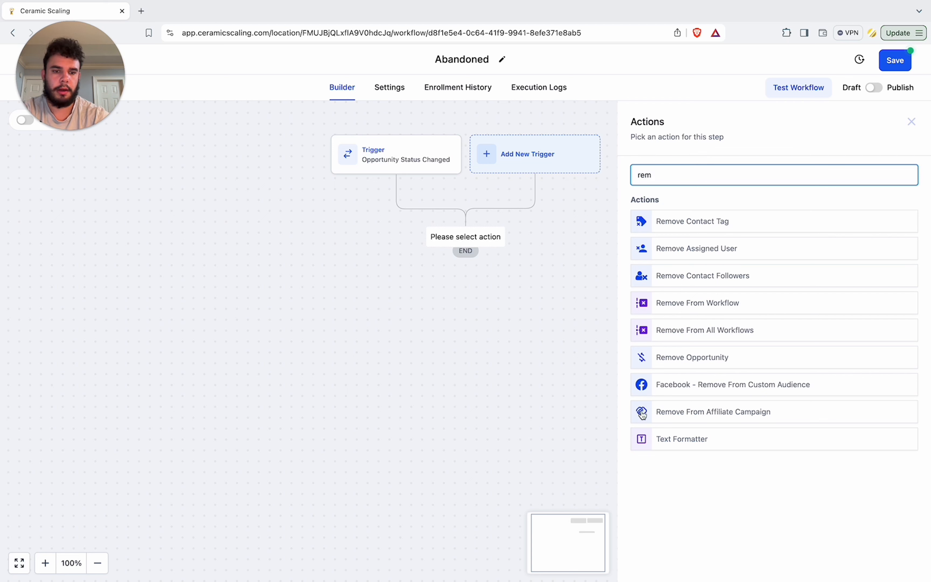
left_click(677, 364)
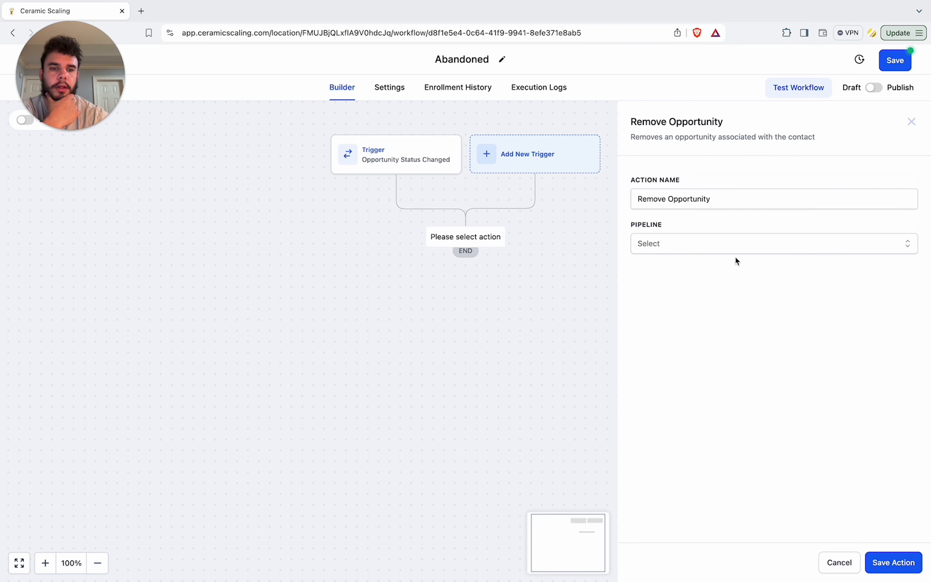
left_click(733, 247)
left_click(661, 292)
left_click(888, 569)
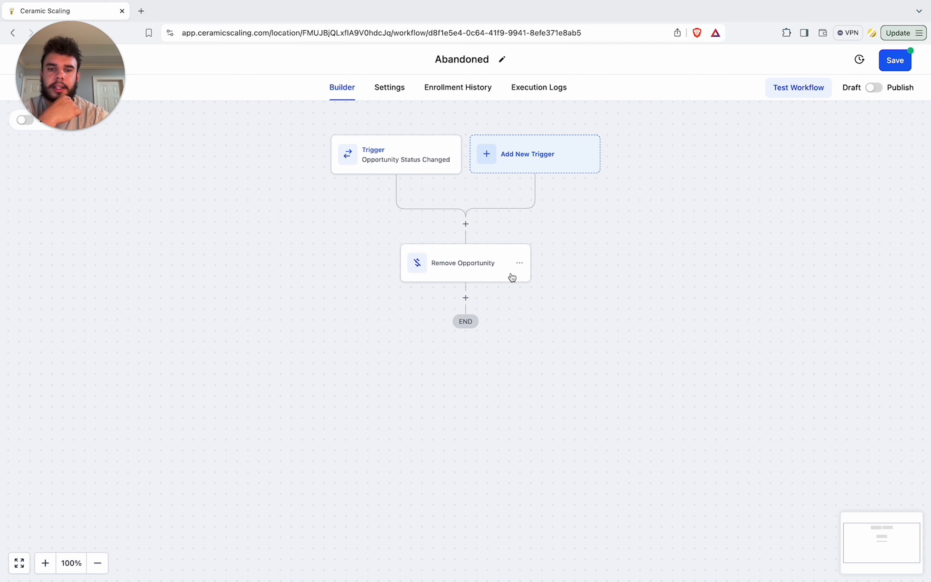
Step: Publish and save the Abandoned workflow
left_click(873, 88)
left_click(895, 61)
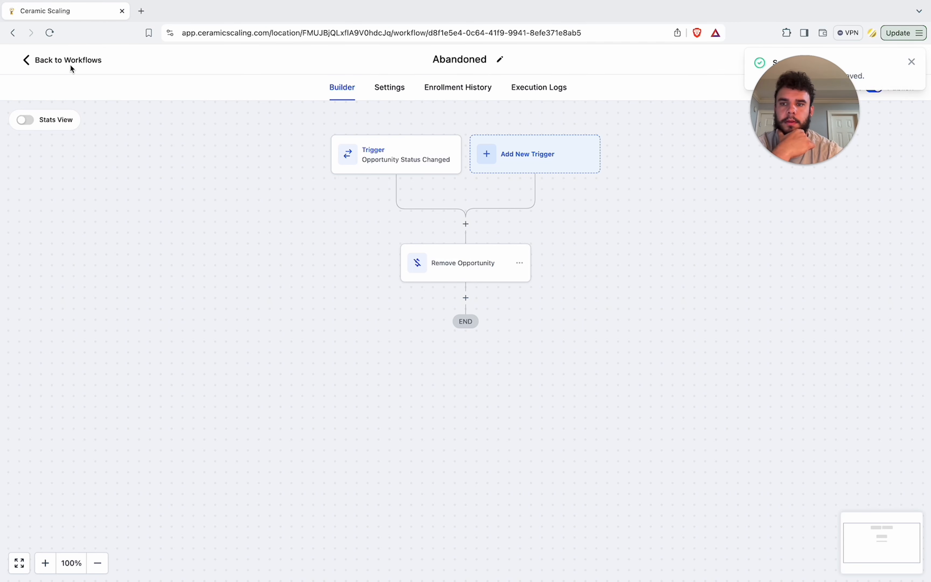
Step: Return to the opportunities board and scroll through the Lead Pipeline's stages
left_click(71, 61)
left_click(45, 249)
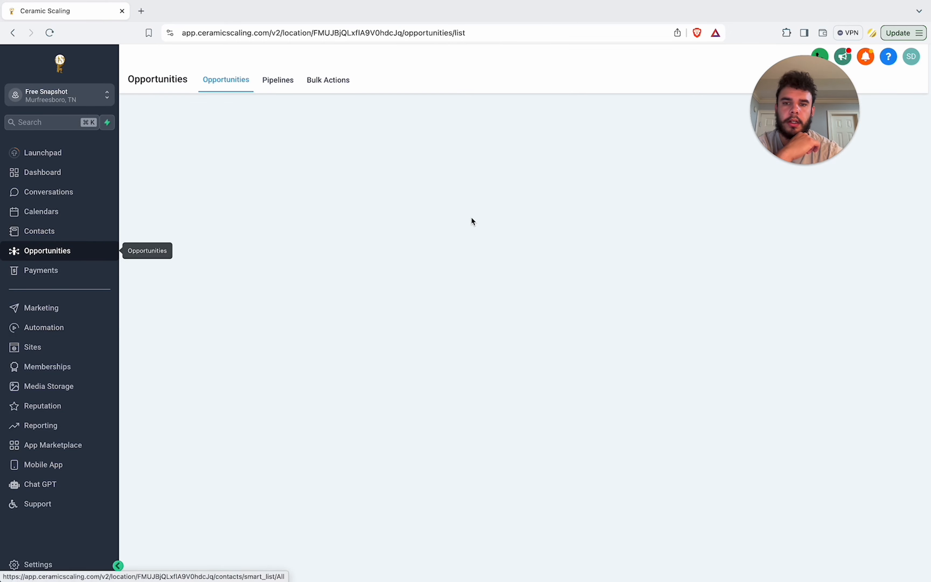
left_click_drag(363, 246, 492, 493)
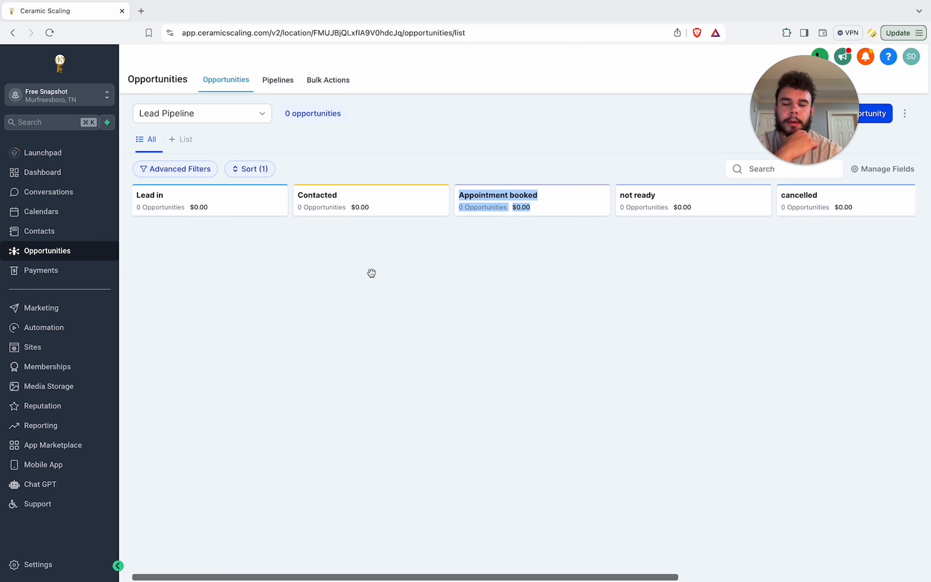
left_click_drag(371, 273, 154, 561)
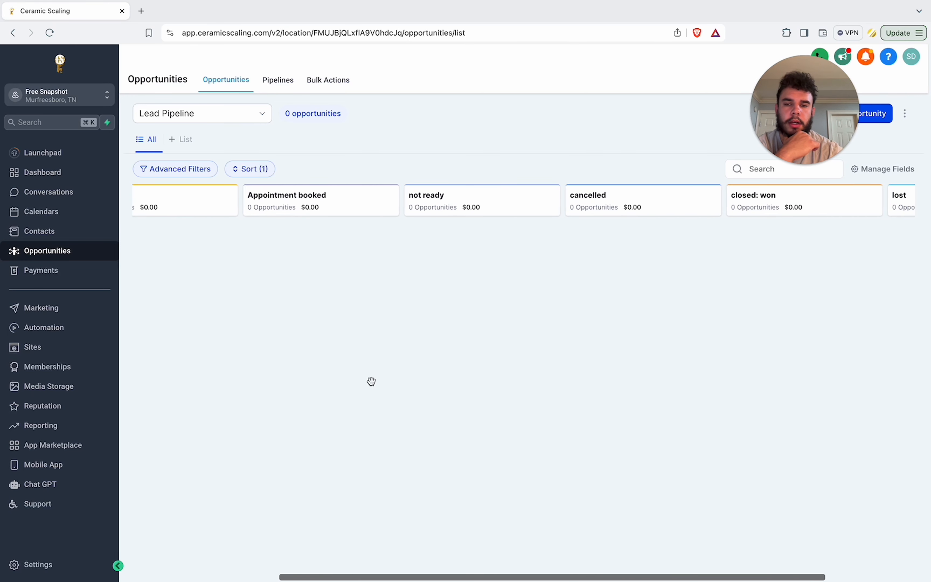
scroll(371, 382, "right", 3)
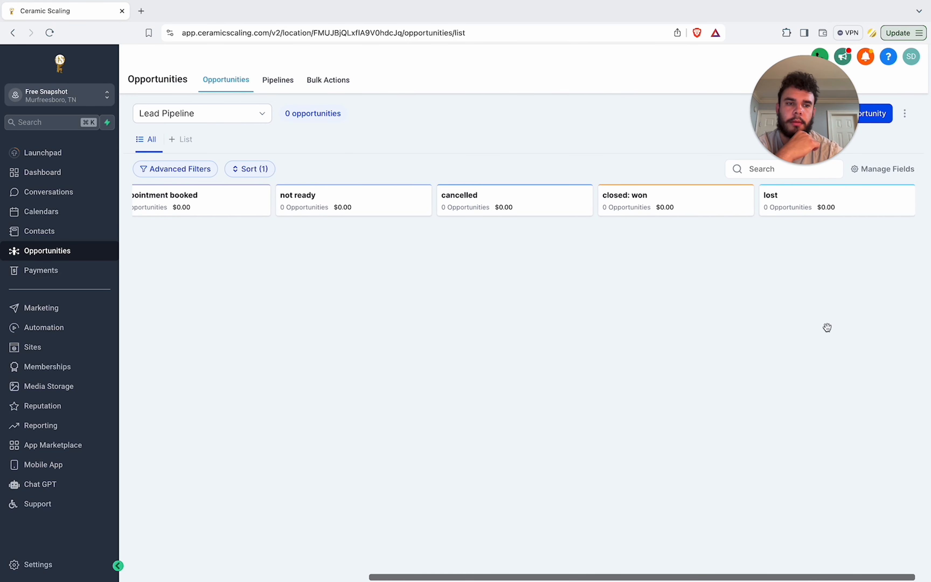
Step: Open the Lost workflow and add a Create Or Update Opportunity action after the contact field update
left_click(54, 327)
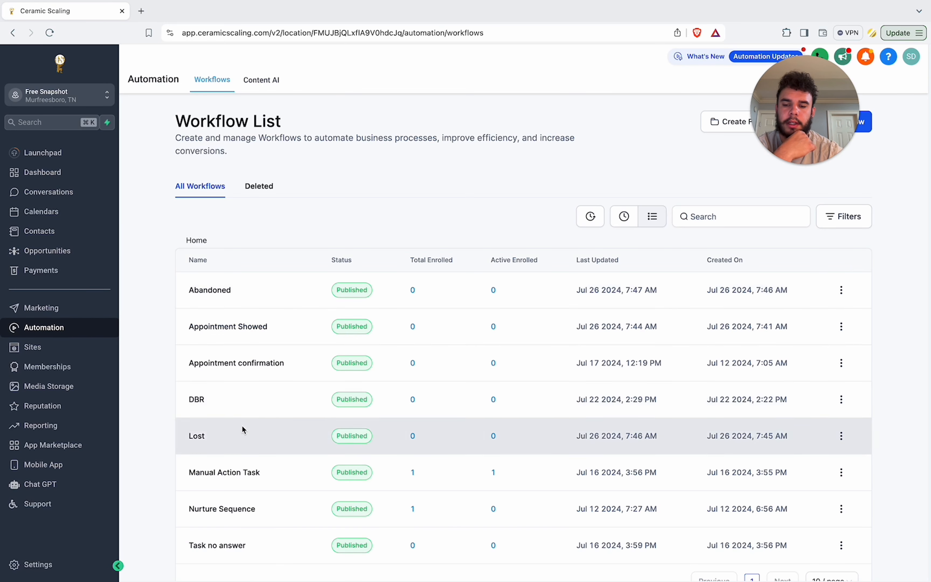
scroll(506, 531, "down", 2)
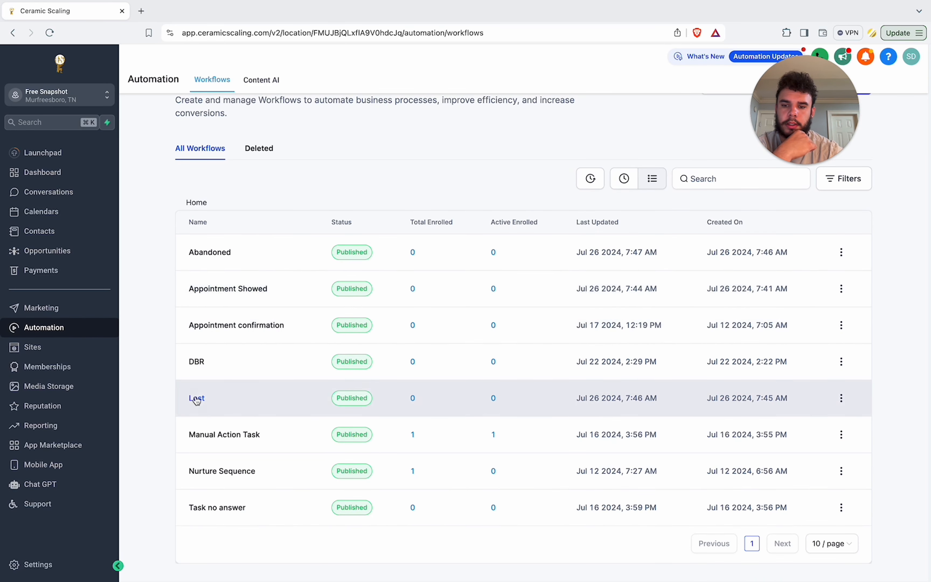
left_click(195, 396)
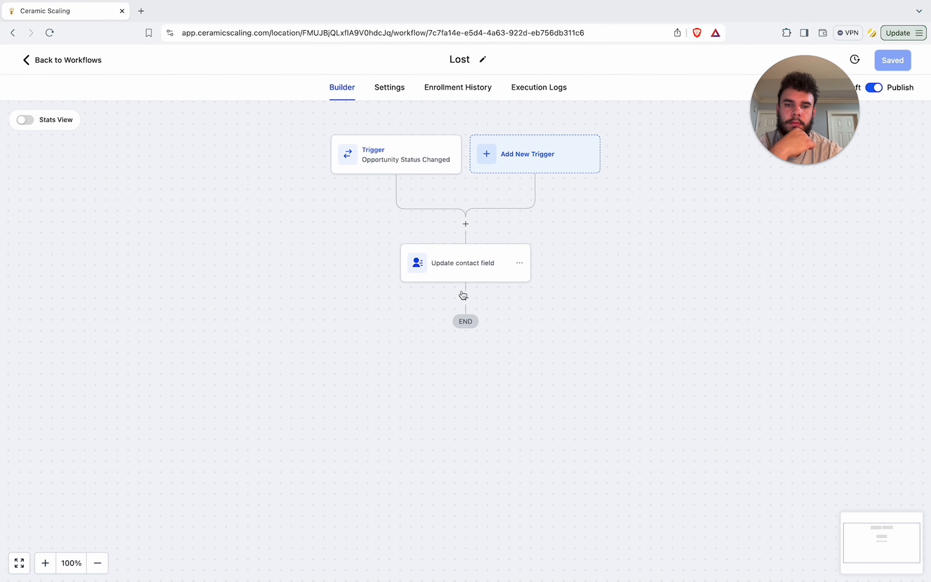
left_click(463, 295)
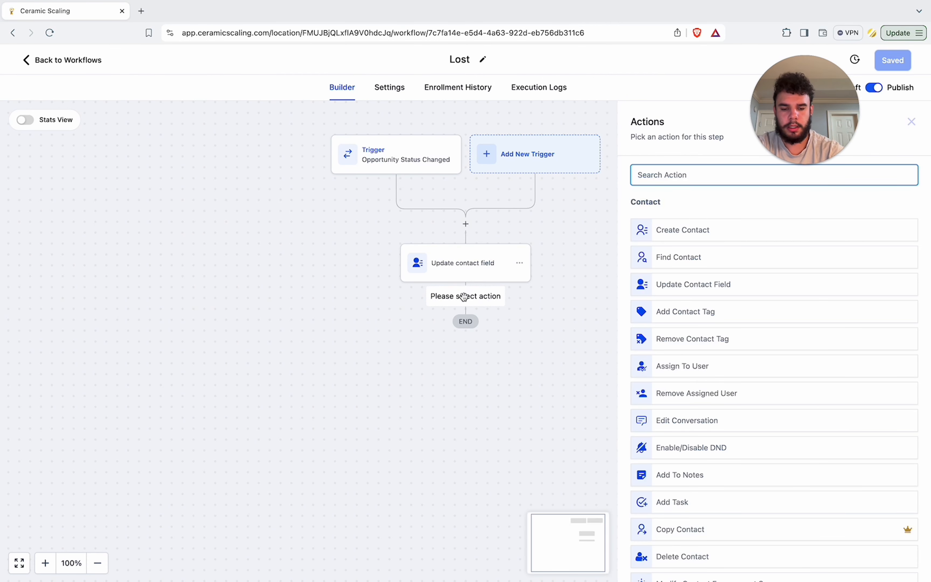
type("opp")
left_click(676, 227)
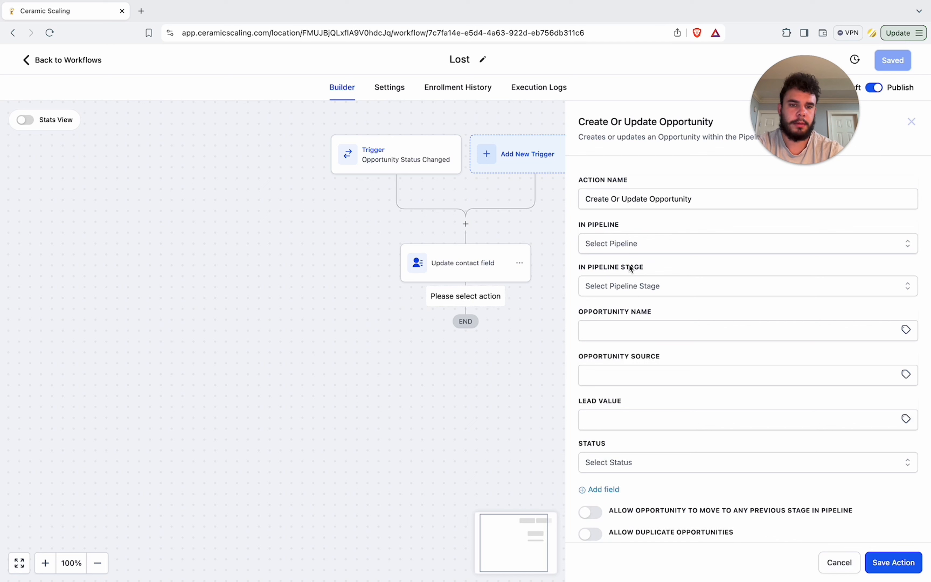
Step: Set the action's pipeline to Lead Pipeline and stage to lost, then save the action and workflow
left_click(629, 246)
left_click(628, 291)
left_click(628, 286)
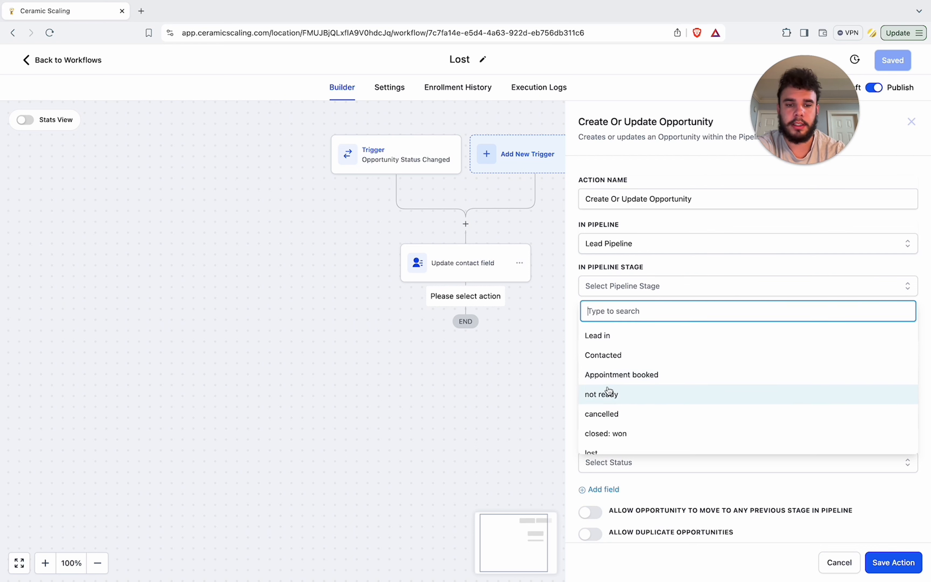
scroll(600, 409, "down", 1)
left_click(598, 440)
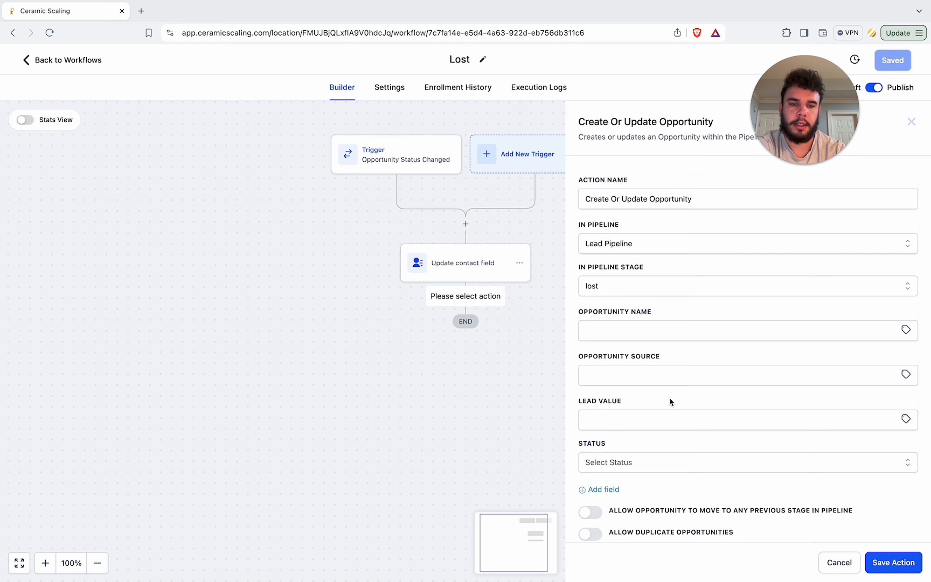
left_click(879, 563)
left_click(898, 64)
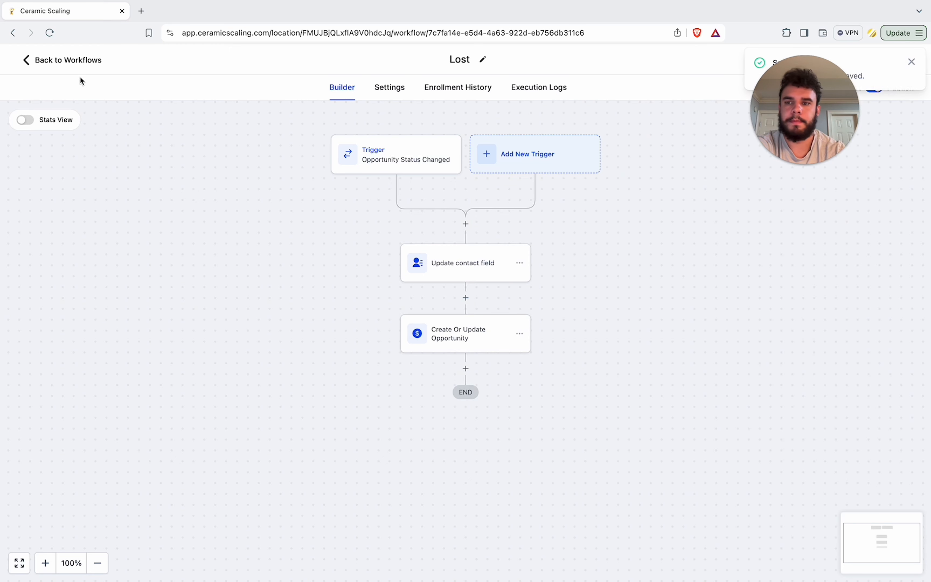
Step: Create a new workflow from scratch and rename it Won
left_click(77, 64)
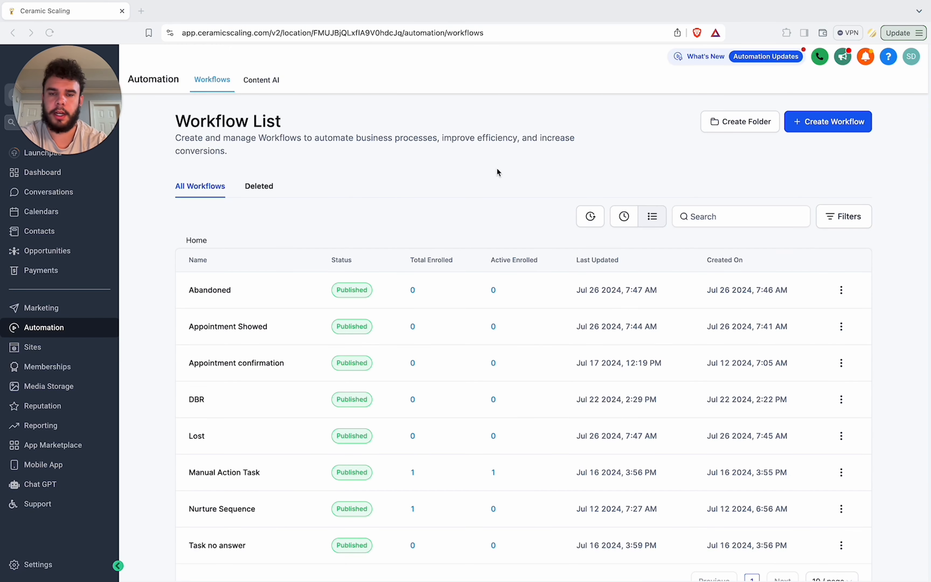
left_click(831, 129)
left_click(818, 166)
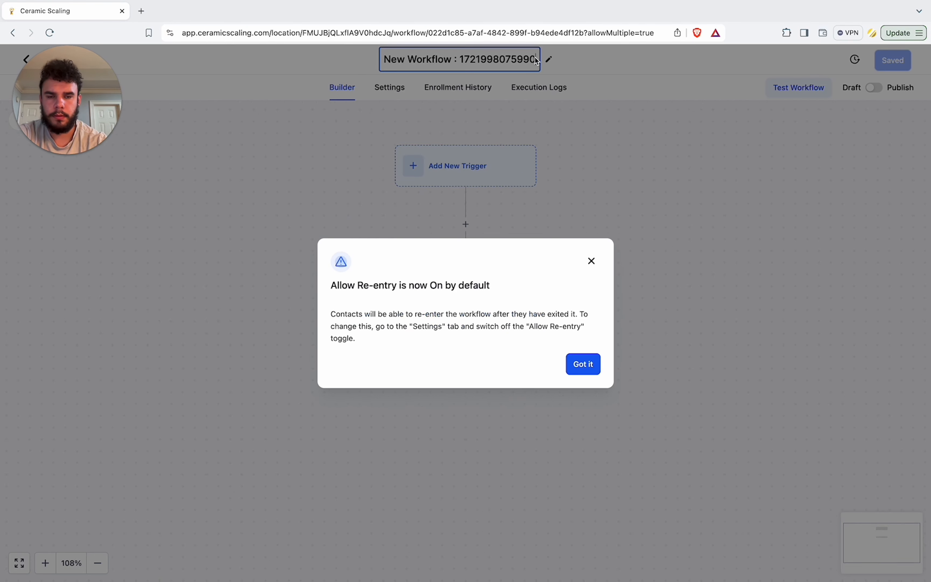
left_click(594, 373)
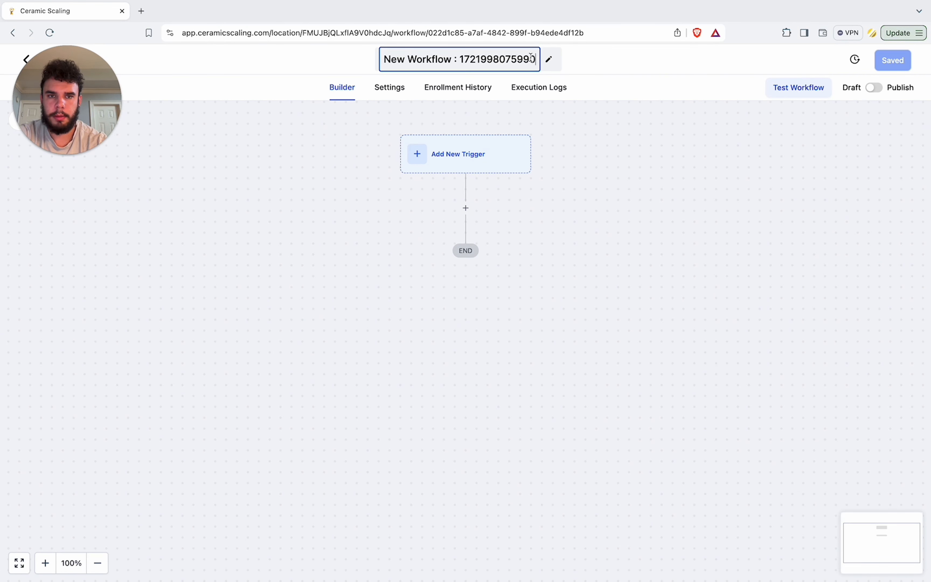
left_click_drag(531, 58, 337, 63)
type("Won")
left_click(452, 153)
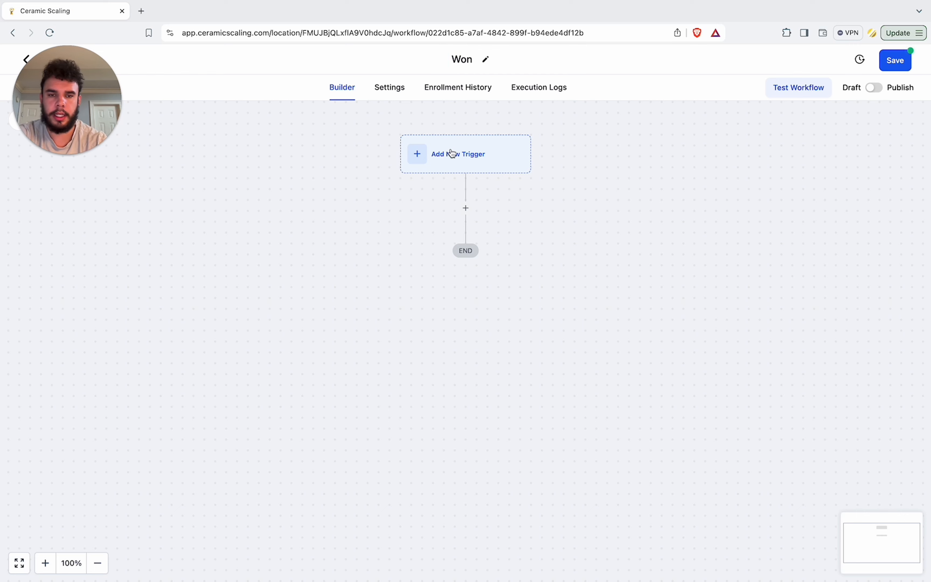
type("app")
left_click(670, 243)
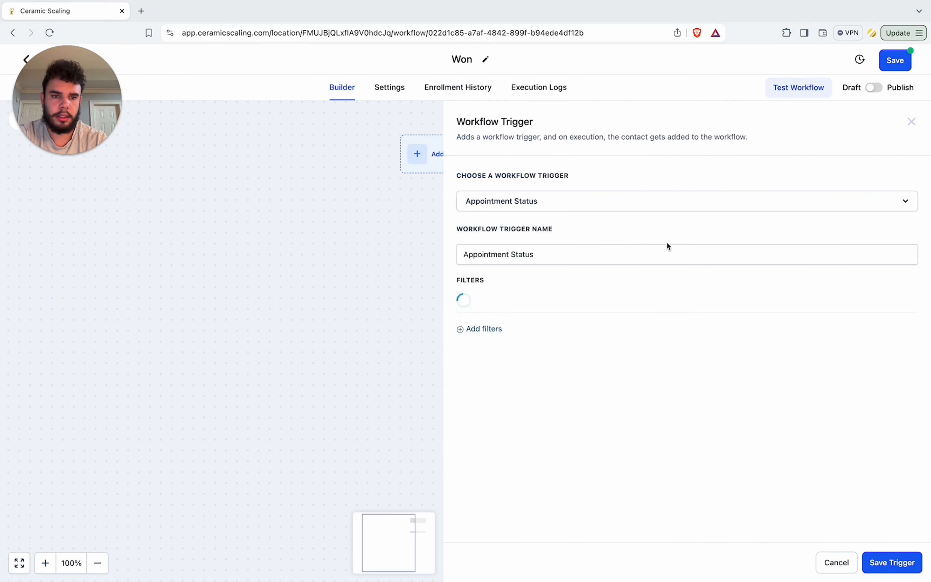
left_click(484, 335)
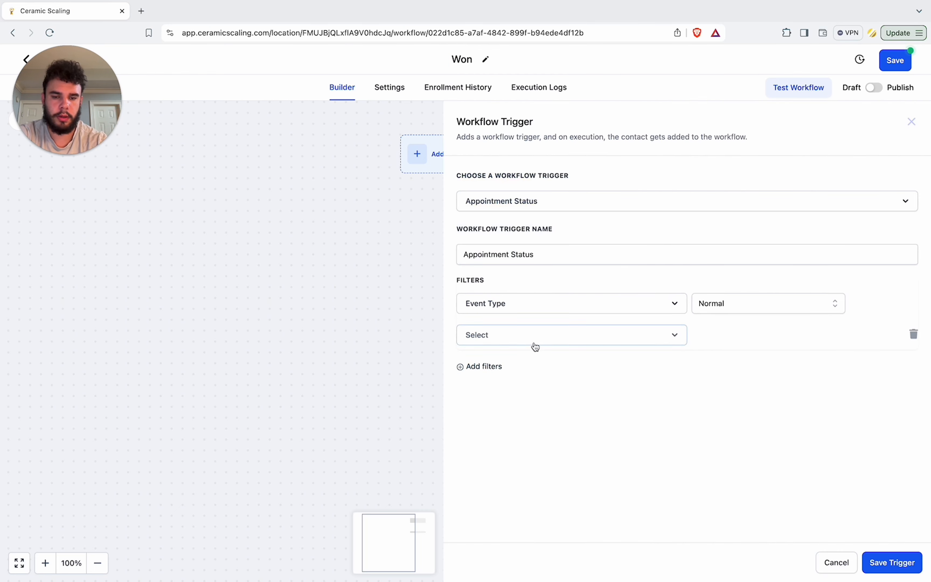
left_click(534, 335)
left_click(577, 410)
left_click(729, 337)
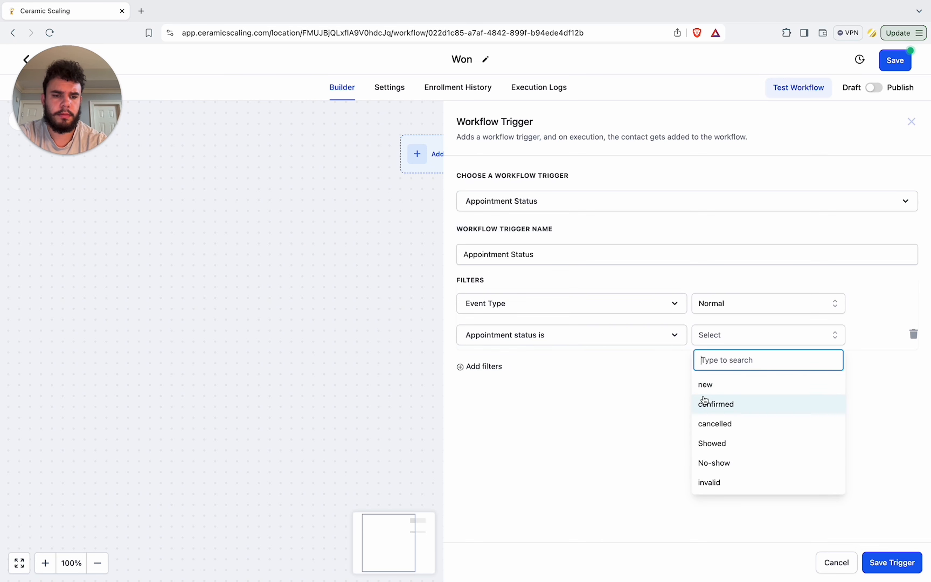
left_click(680, 422)
left_click(830, 564)
Step: Add an Opportunity Status Changed trigger with a Moved to status filter set to won
left_click(467, 165)
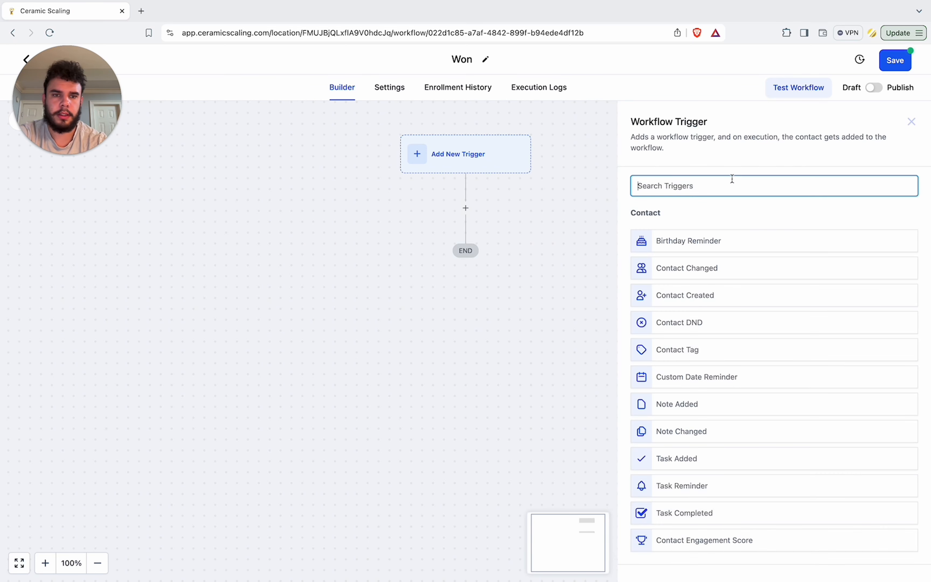
type("opp")
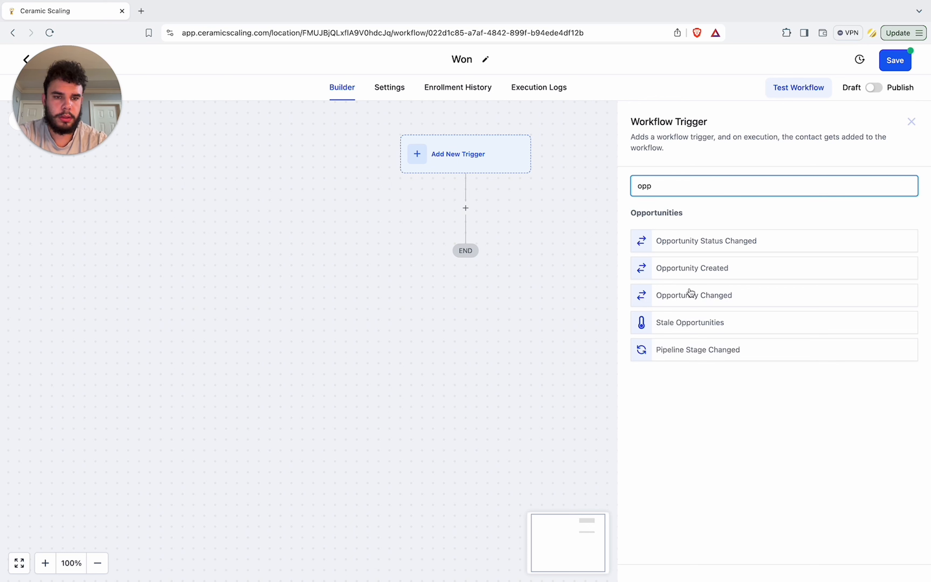
left_click(712, 236)
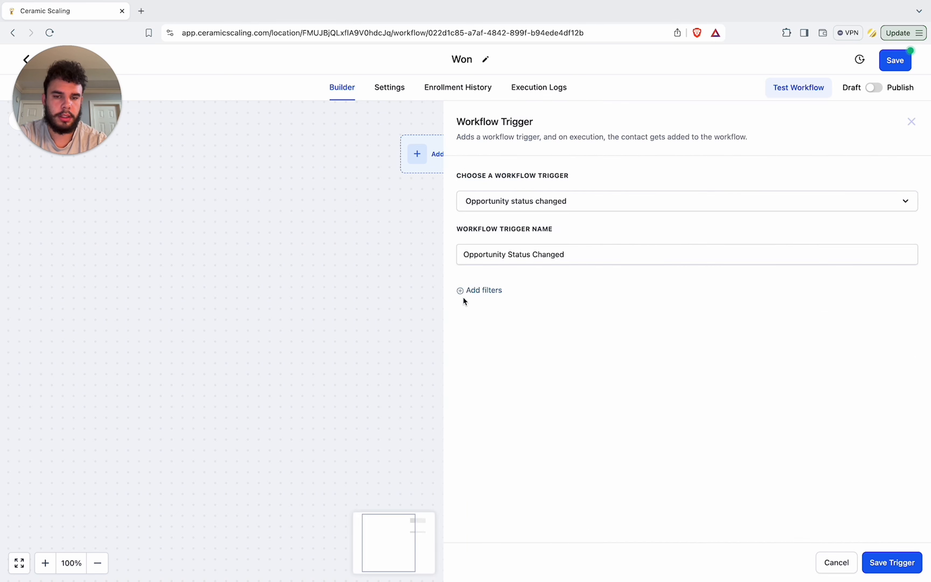
left_click(466, 291)
left_click(500, 306)
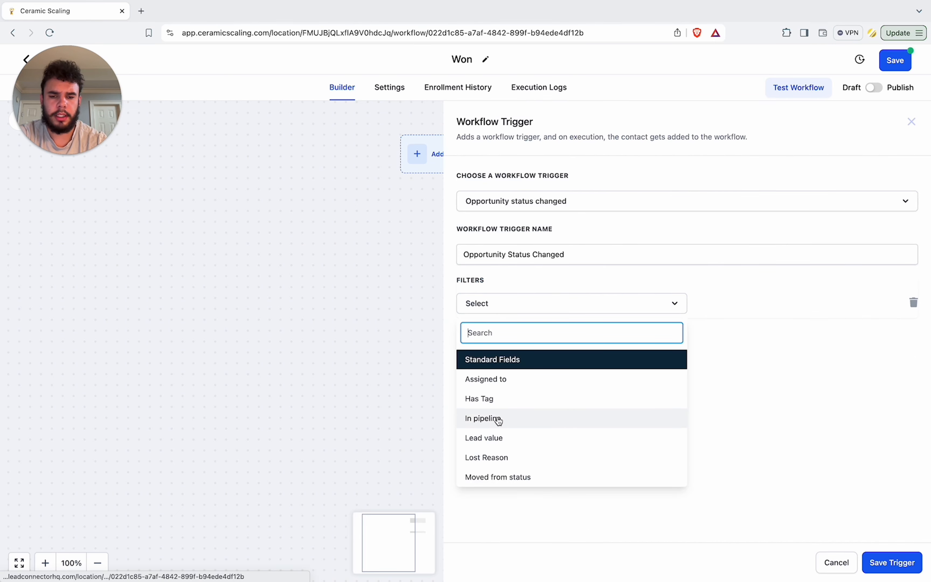
scroll(498, 420, "down", 2)
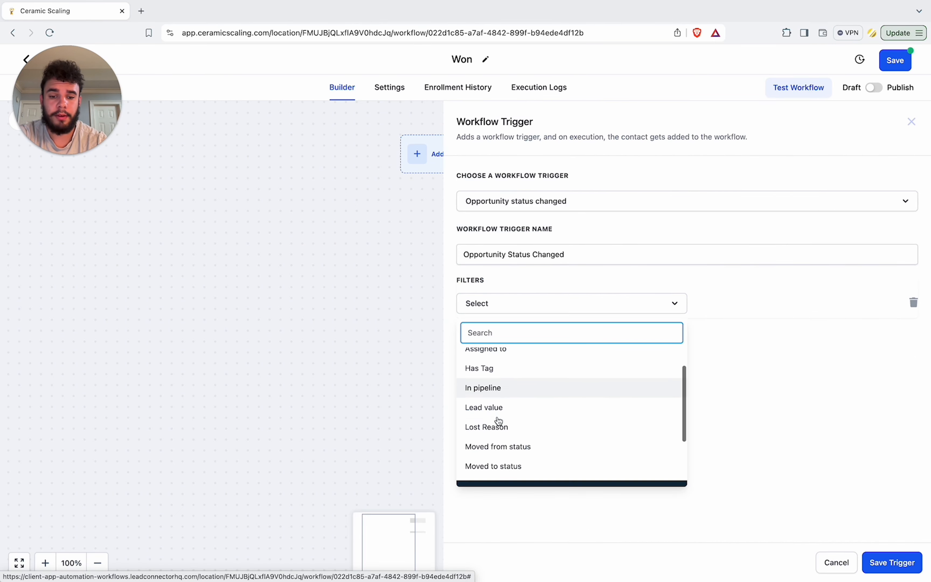
left_click(498, 465)
left_click(701, 307)
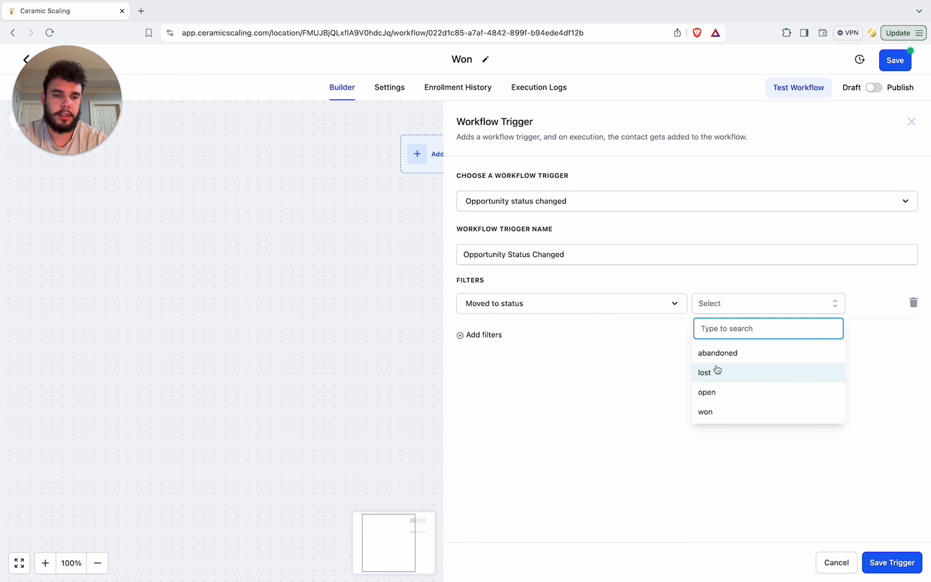
left_click(704, 411)
Step: Add an In pipeline filter, choose the pipeline and save the trigger
left_click(494, 335)
left_click(495, 342)
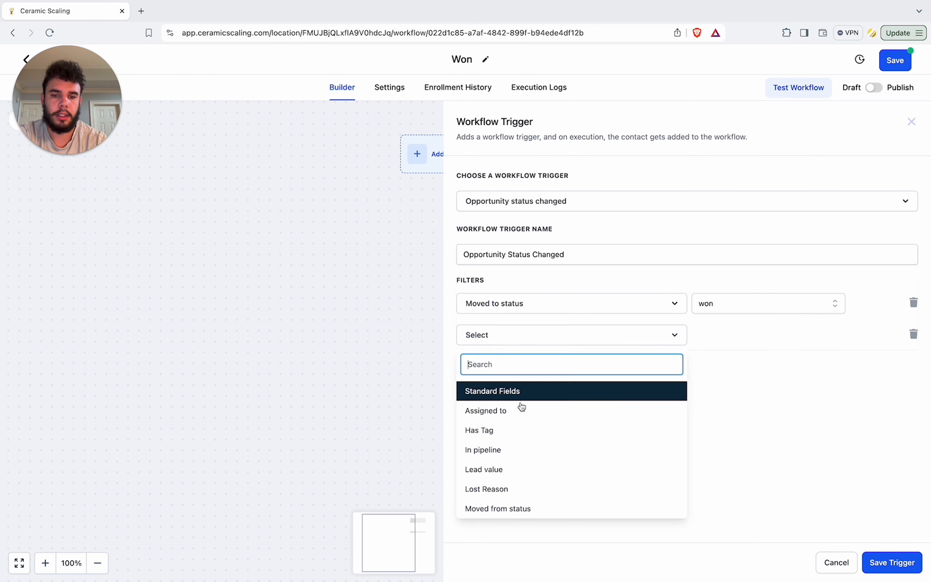
left_click(529, 453)
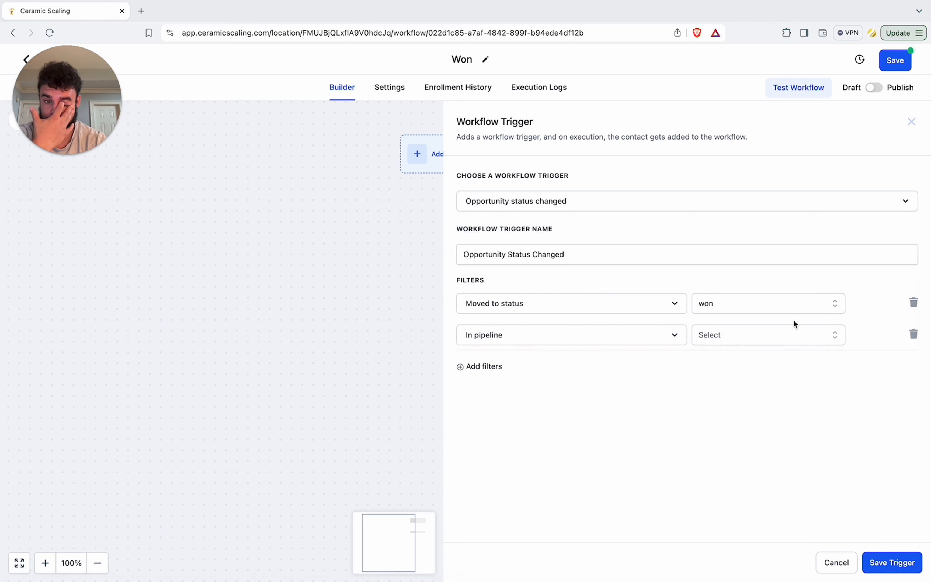
left_click(770, 335)
left_click(736, 385)
left_click(897, 561)
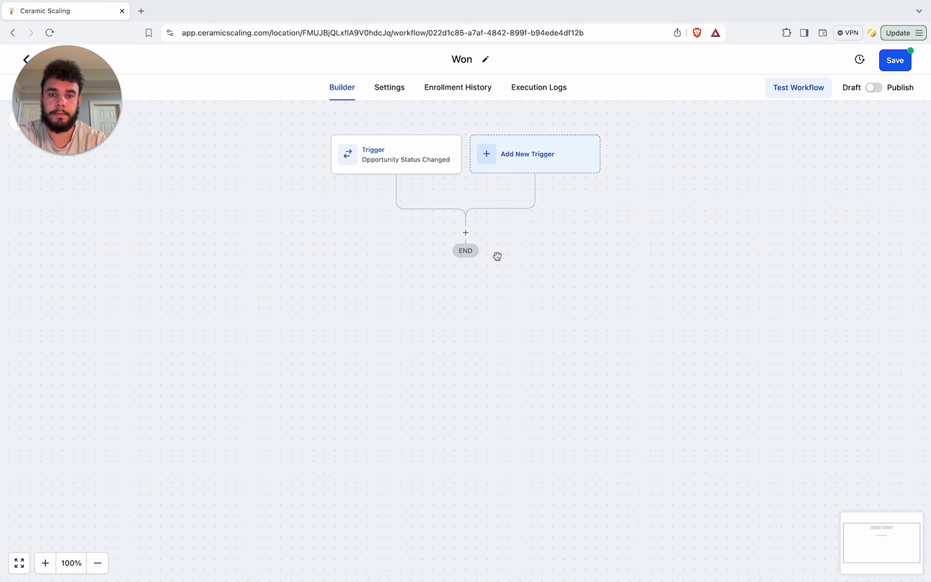
Step: Add a Create Or Update Opportunity action in the Lead Pipeline with stage closed: won and set its status
left_click(466, 232)
type("opp")
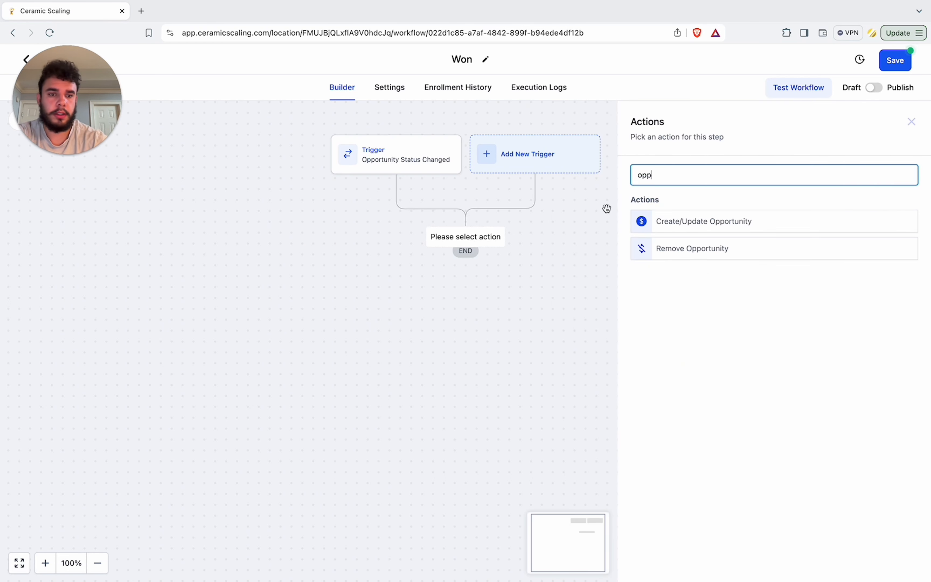
left_click(700, 220)
left_click(642, 245)
left_click(628, 288)
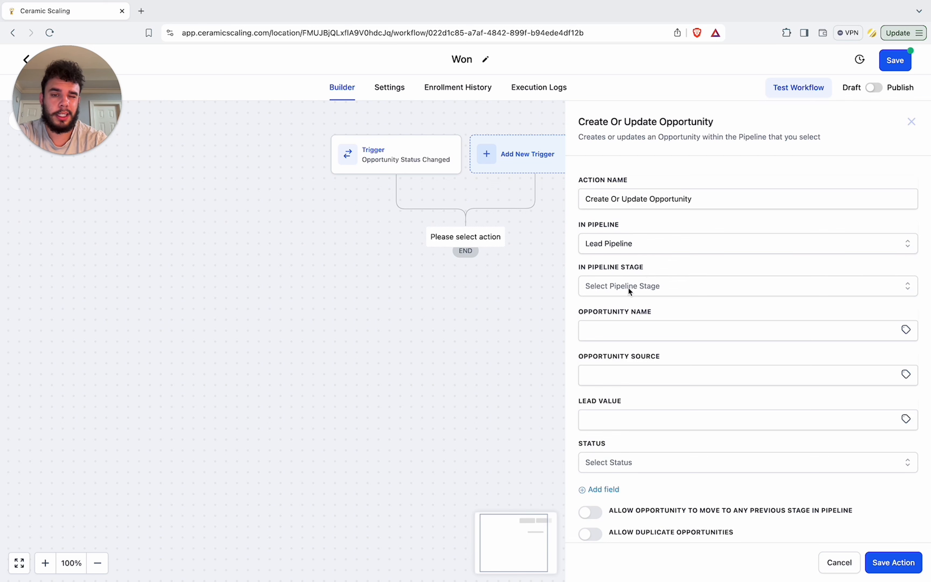
left_click(627, 291)
left_click(638, 434)
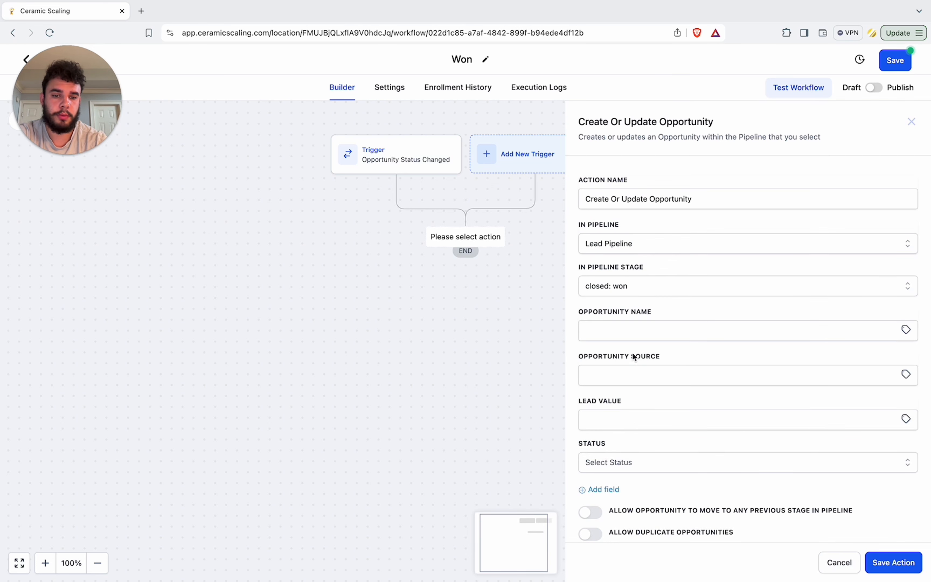
left_click(591, 458)
left_click(607, 506)
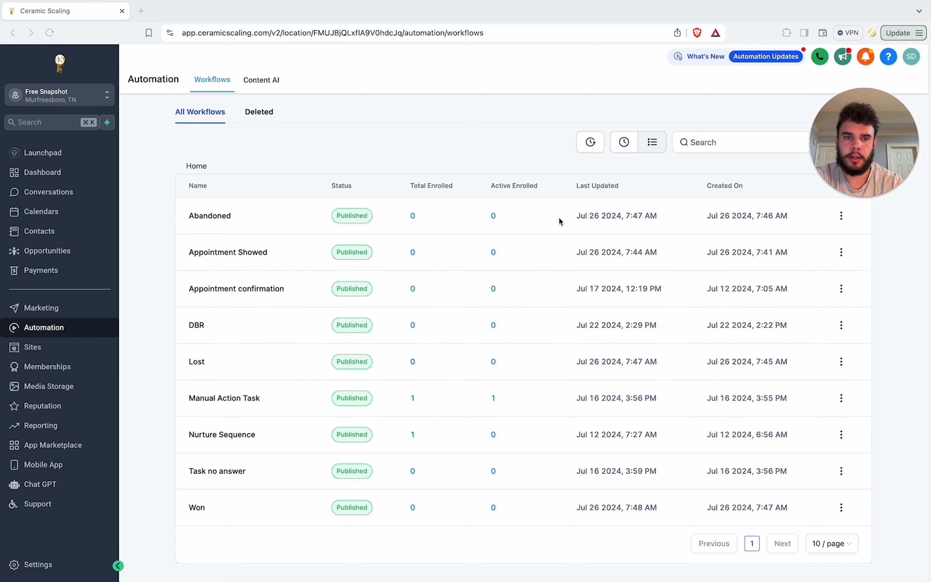
Step: Create a workflow folder named Pipeline Status
scroll(510, 210, "up", 3)
left_click(738, 127)
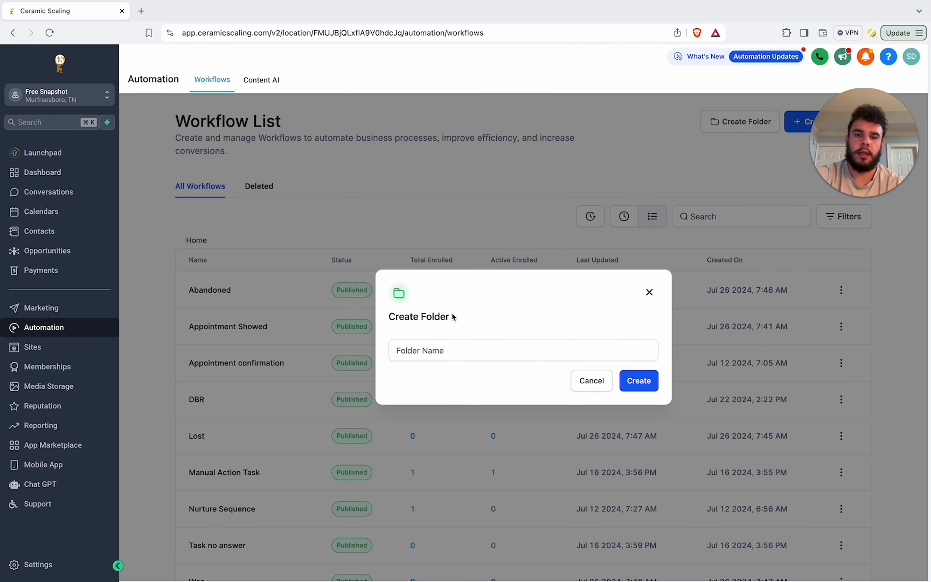
left_click(422, 352)
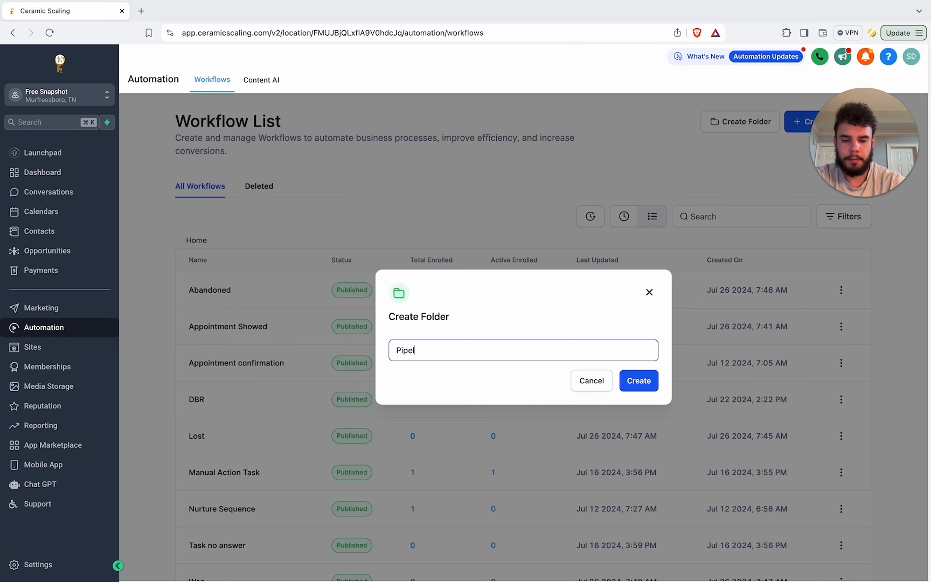
left_click(641, 381)
Step: Move the Abandoned workflow into the Pipeline Status folder
left_click(841, 326)
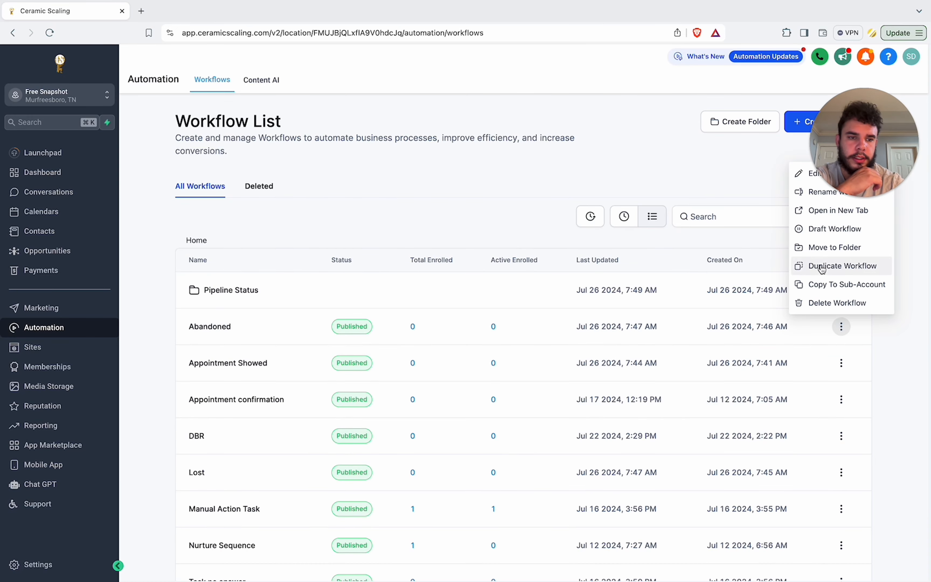
left_click(823, 246)
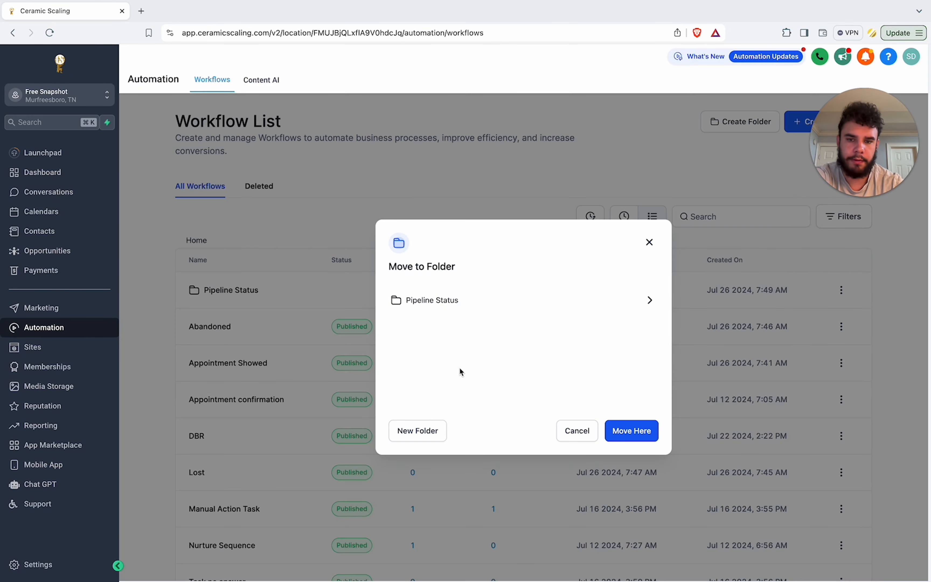
left_click(471, 308)
left_click(639, 449)
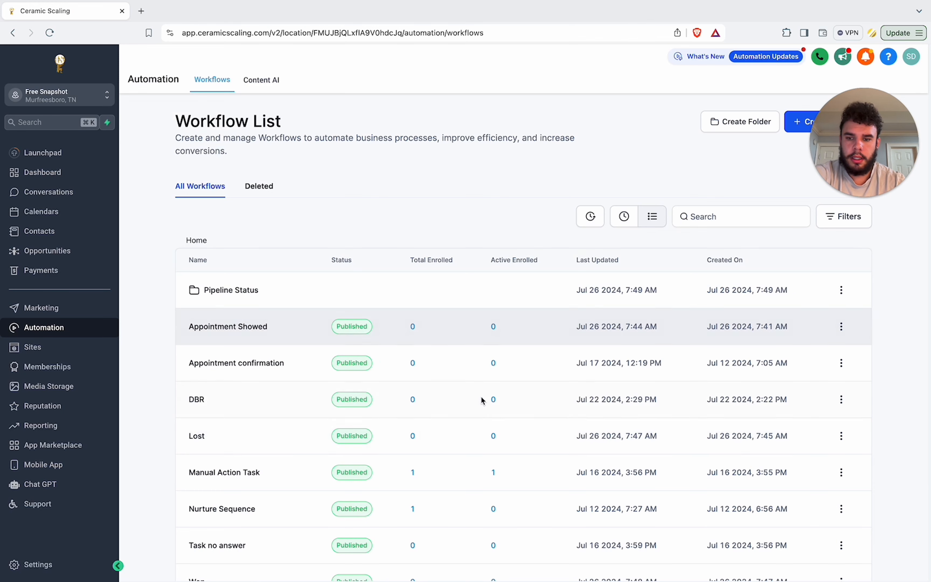
Step: Move the Lost workflow into the Pipeline Status folder
left_click(841, 435)
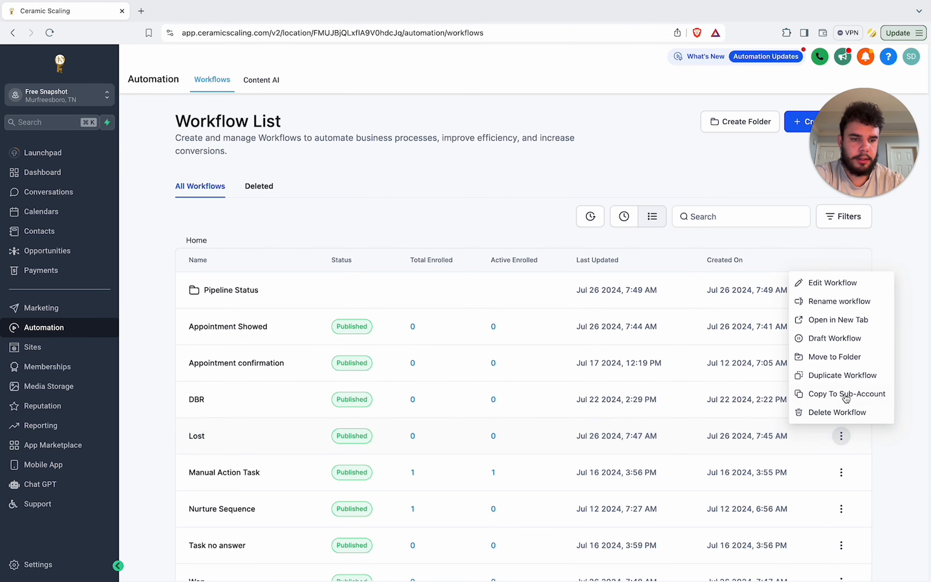
left_click(838, 357)
left_click(489, 304)
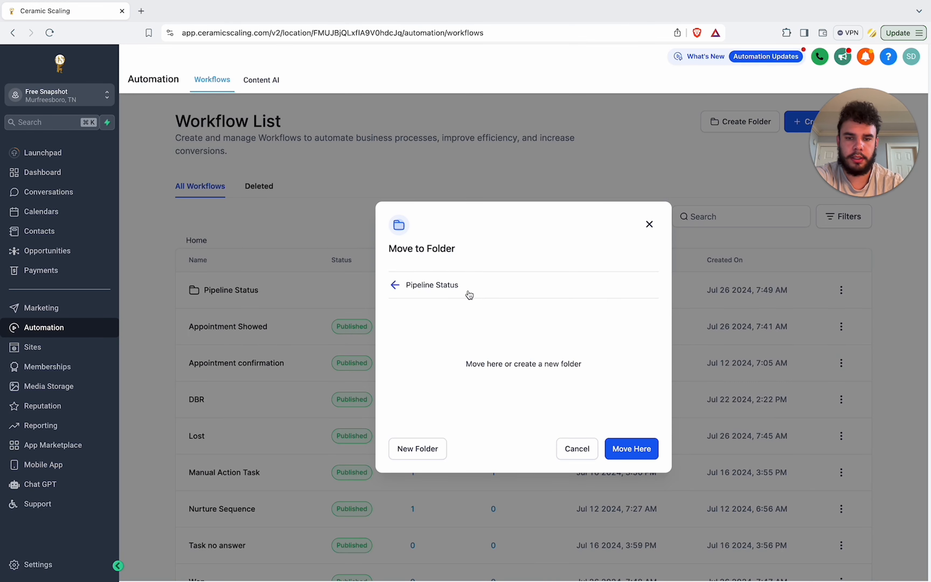
left_click(641, 451)
Step: Move the Won workflow into the Pipeline Status folder
scroll(565, 435, "down", 2)
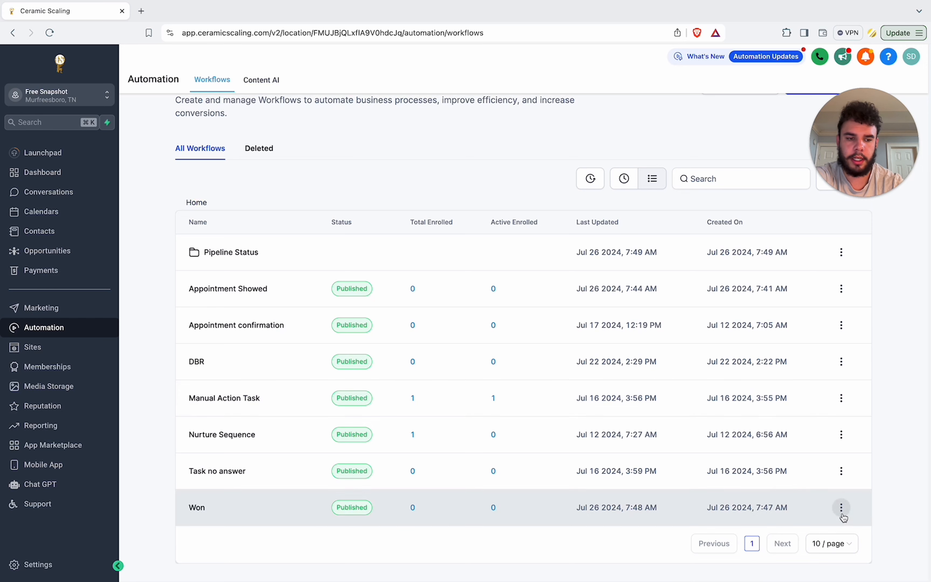
left_click(841, 509)
left_click(822, 428)
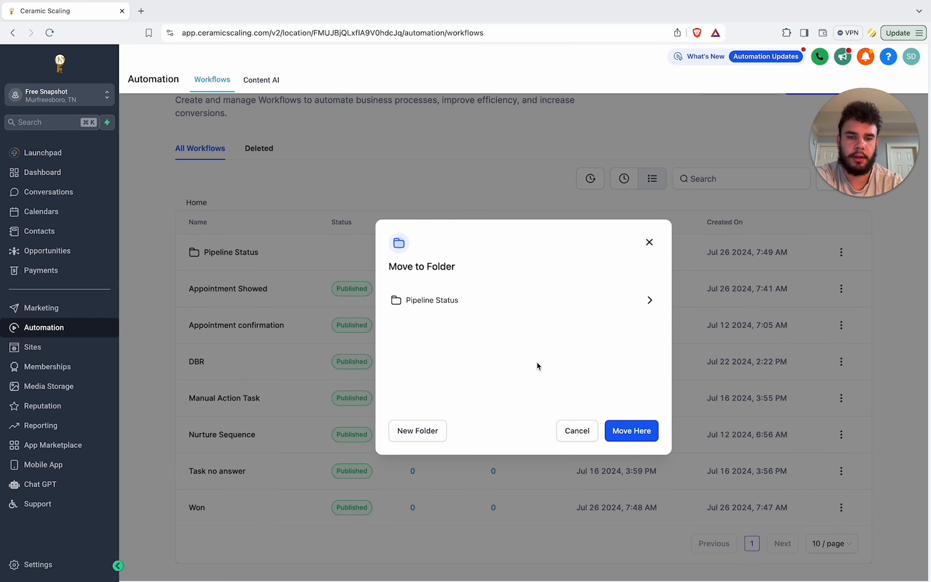
left_click(535, 312)
left_click(642, 446)
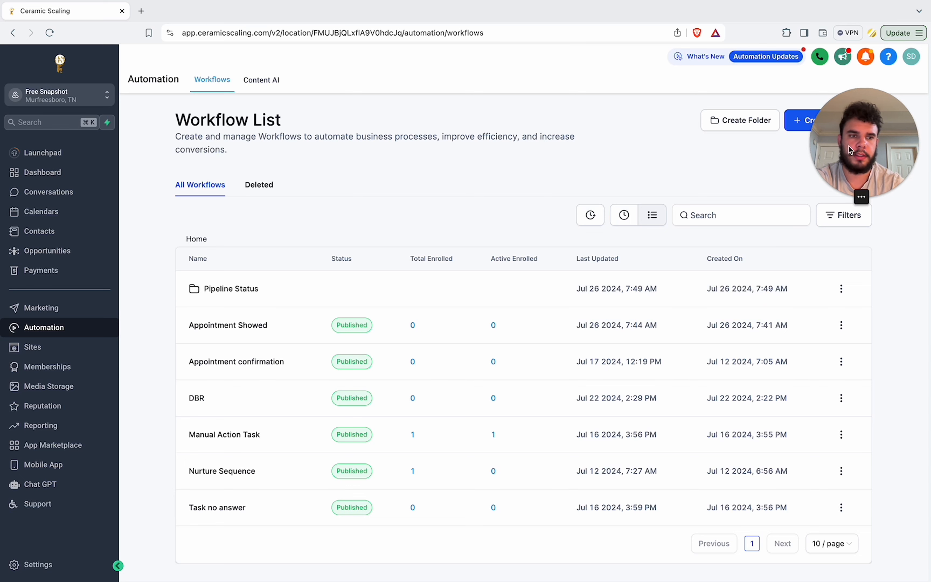
Step: Open the Pipeline Status folder to review its workflows, then return to the main workflow list
left_click_drag(848, 146, 850, 60)
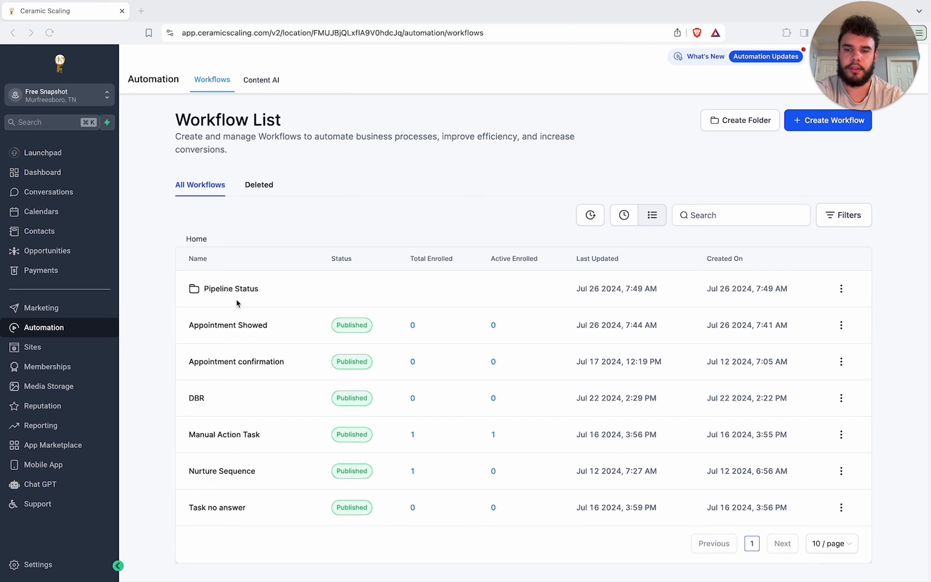
left_click(236, 289)
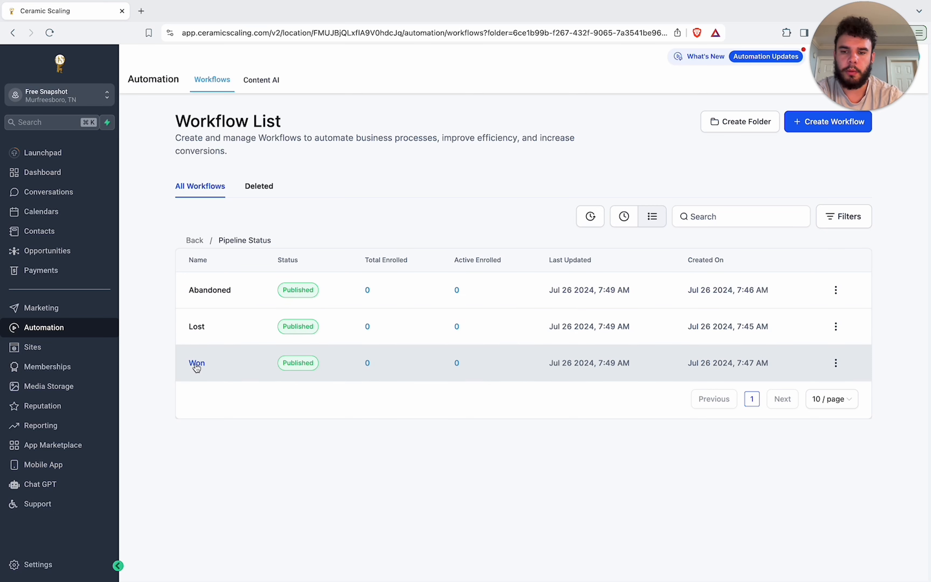
left_click(194, 240)
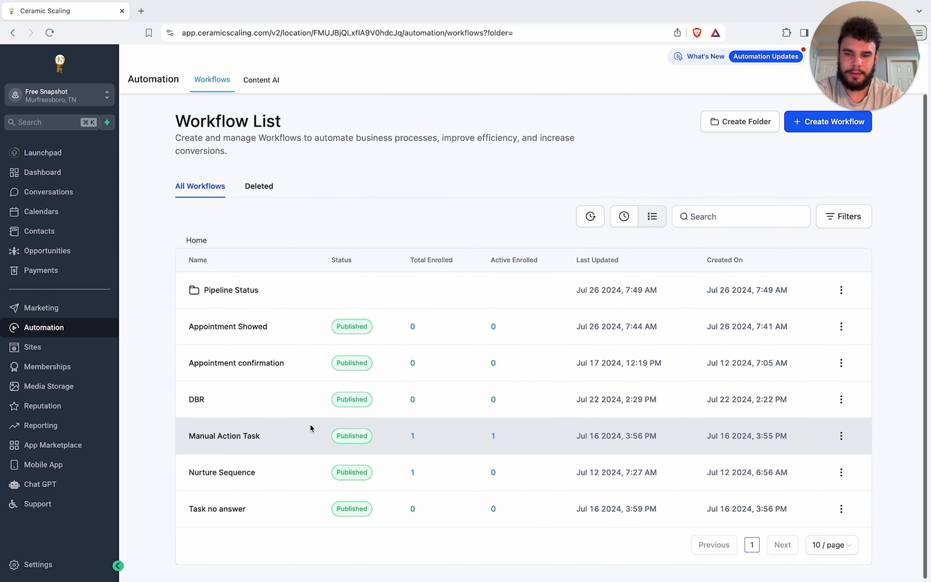